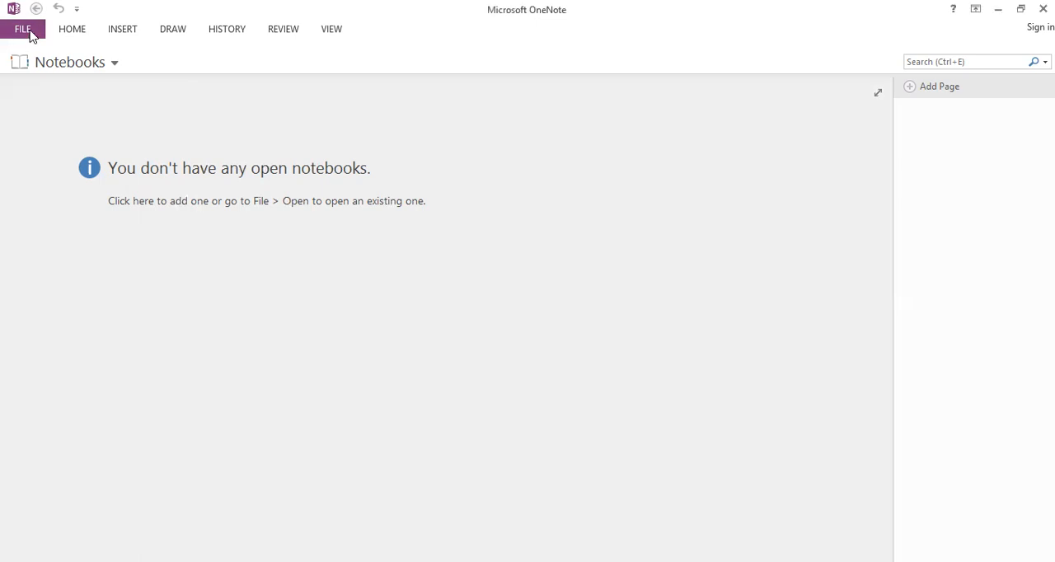
Create a new notebook named "in the kitchen" stored on the computer
click(31, 35)
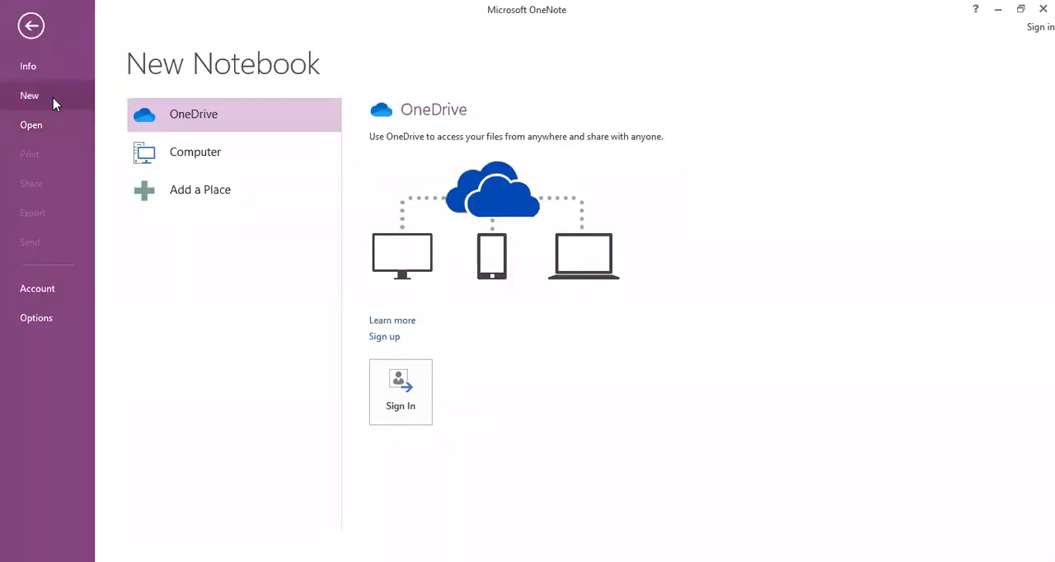
click(198, 158)
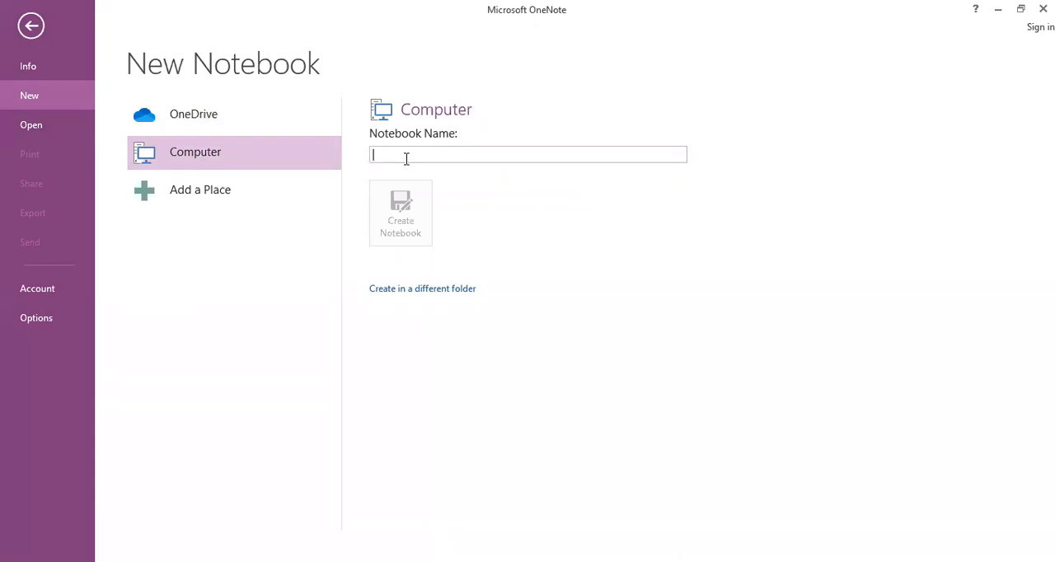
text(in th)
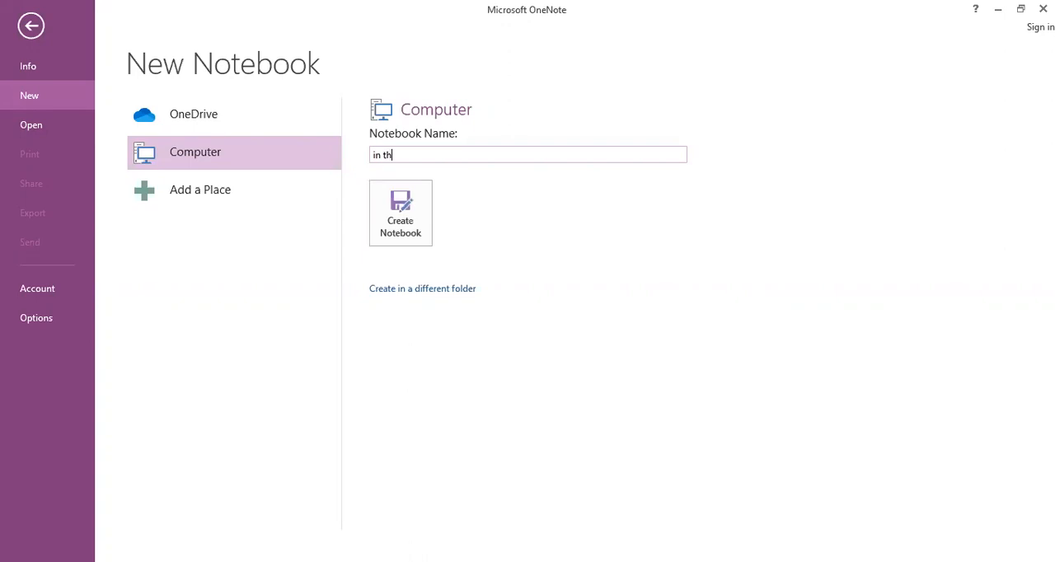
text(e kitchen)
click(392, 222)
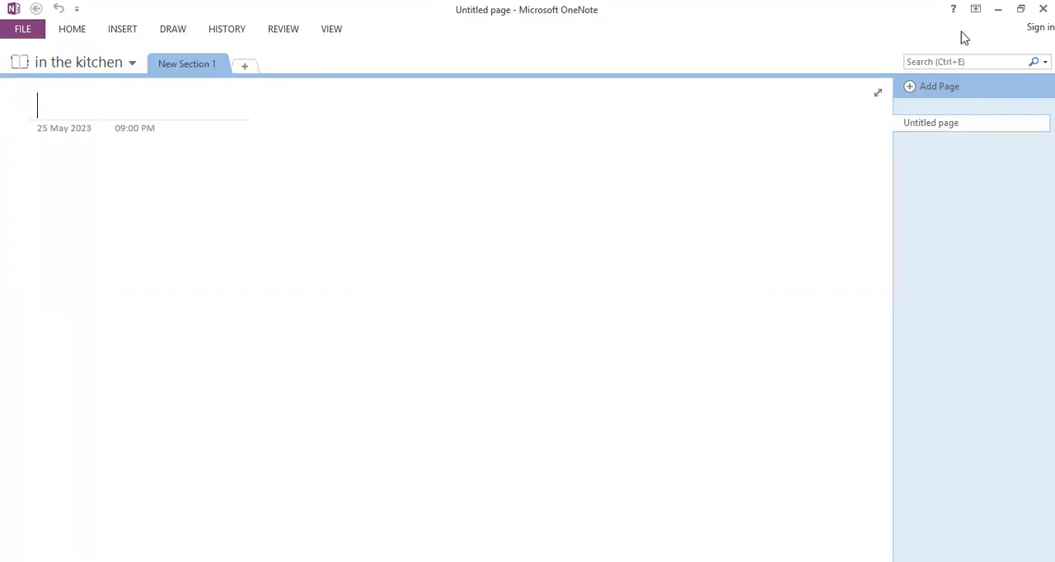
Add two more sections with their default names to the notebook and return to the first section
click(247, 67)
click(327, 66)
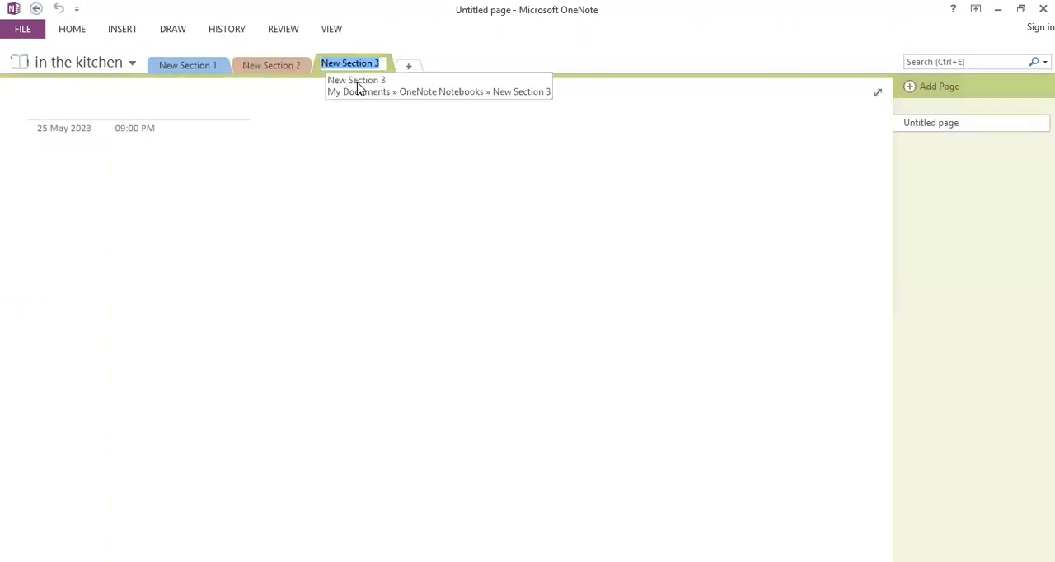
click(188, 65)
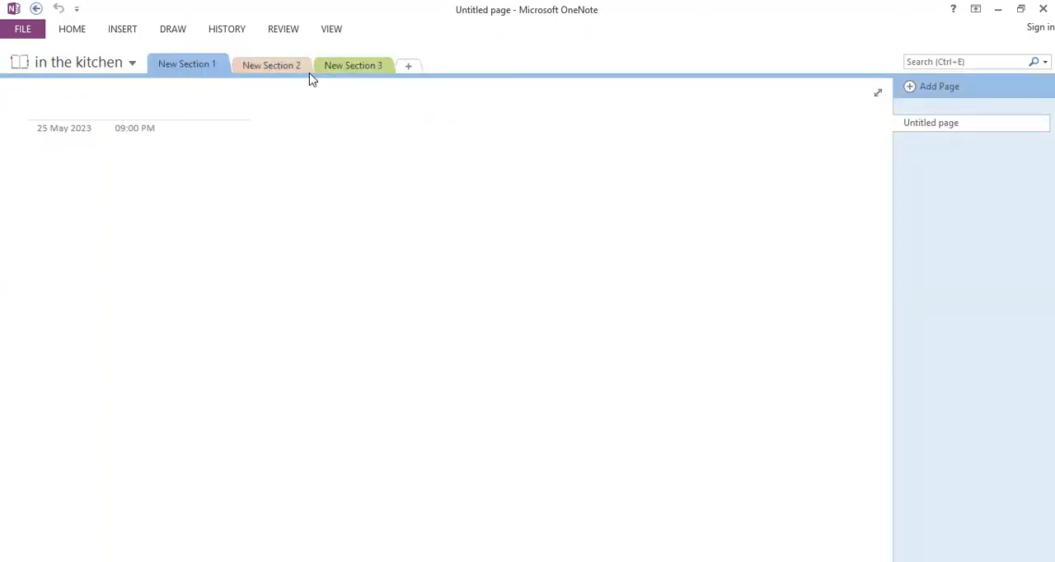
right_click(189, 71)
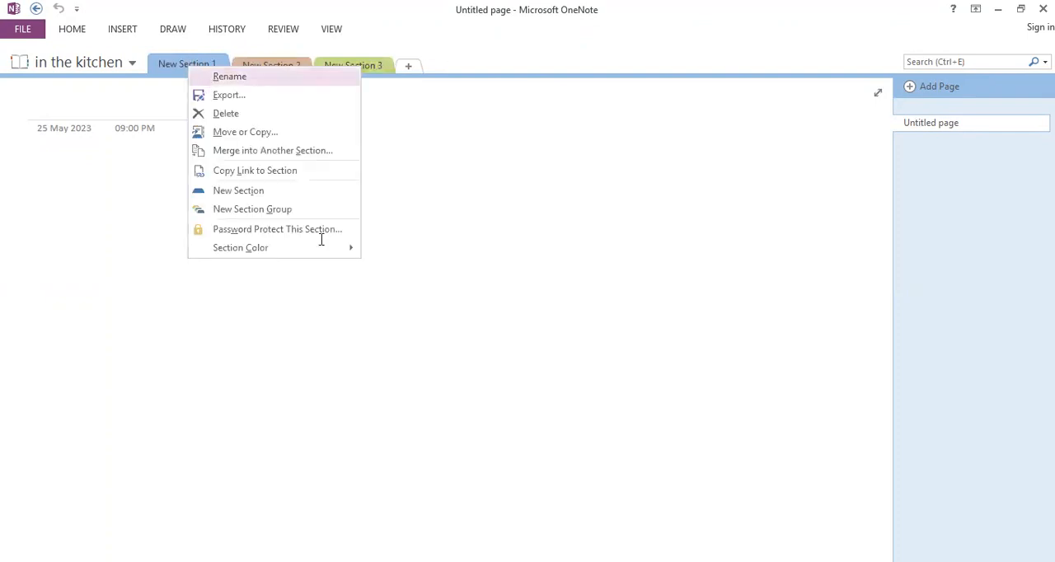
click(211, 78)
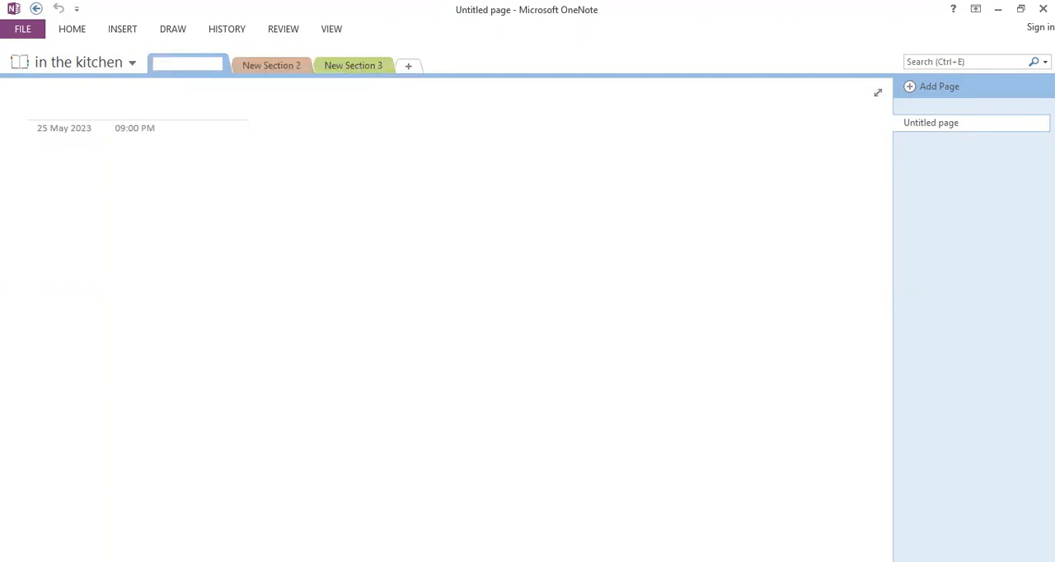
text(B)
text(786876785765)
key(BackSpace)
key(Return)
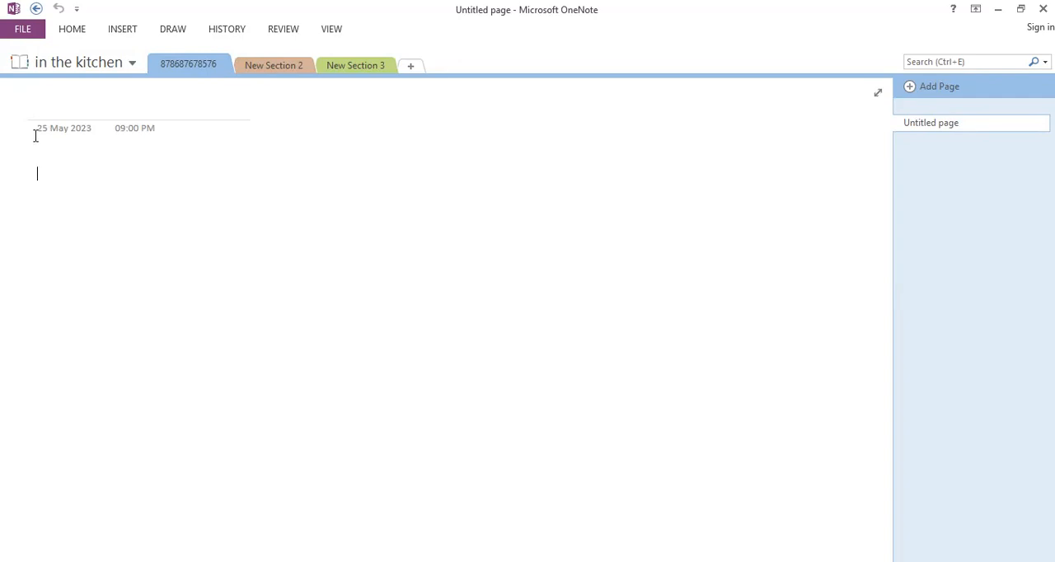
Title the page in the first section "Green Beam Casserole"
click(83, 105)
text(G)
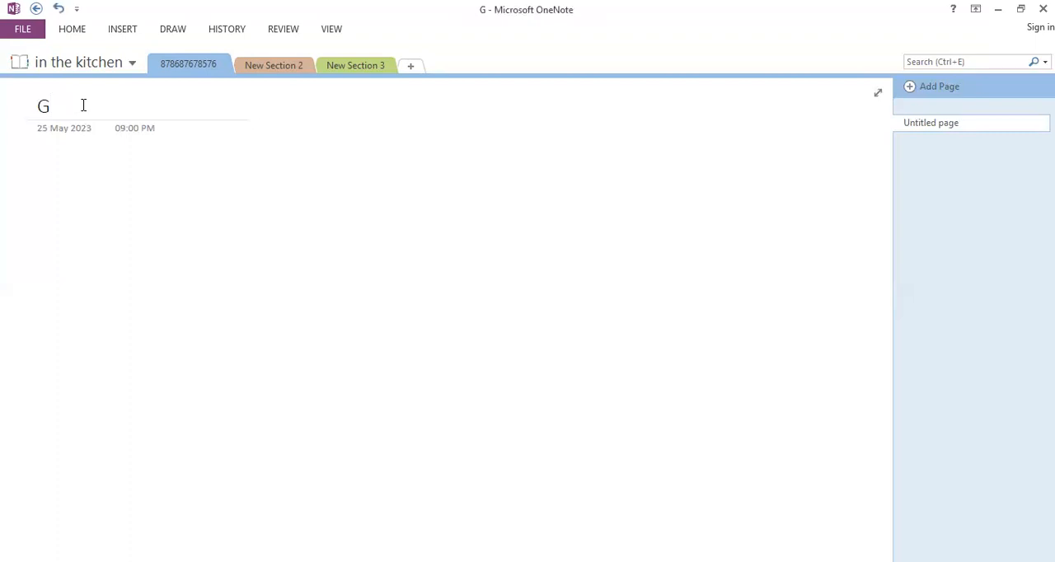
text(reen be)
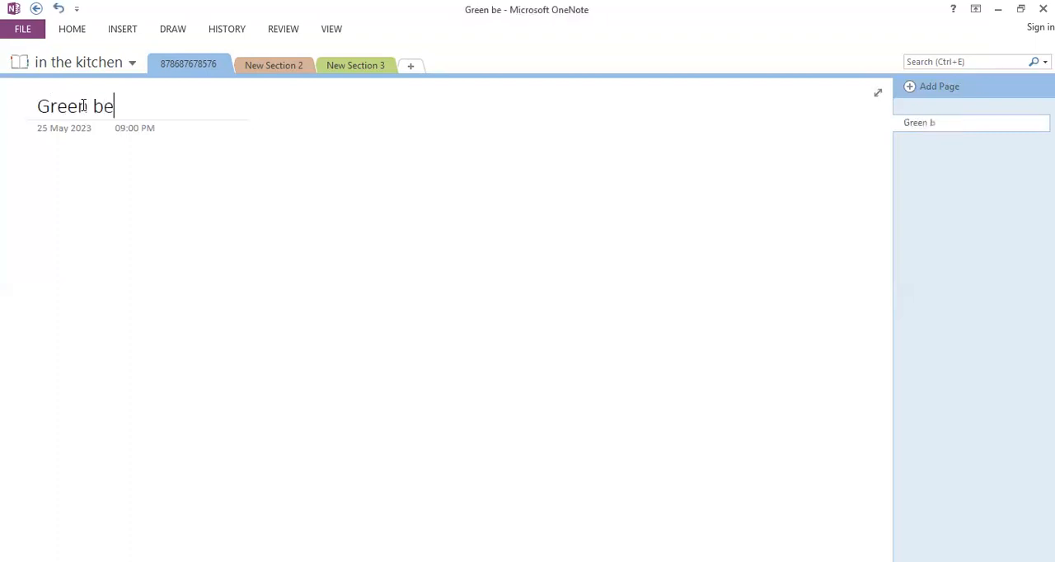
key(BackSpace)
key(BackSpace)
key(BackSpace)
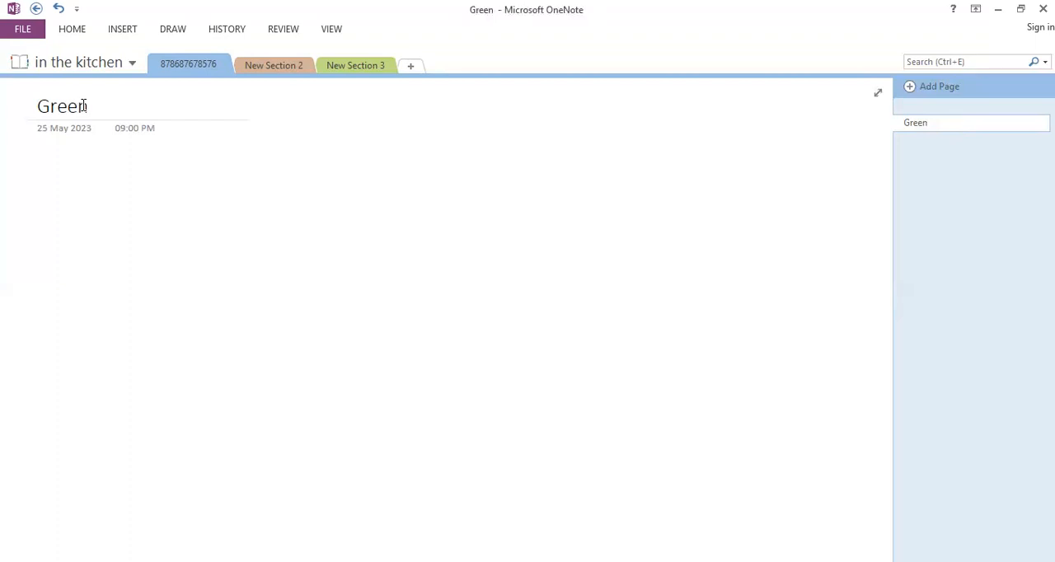
text(Br)
key(BackSpace)
text(e)
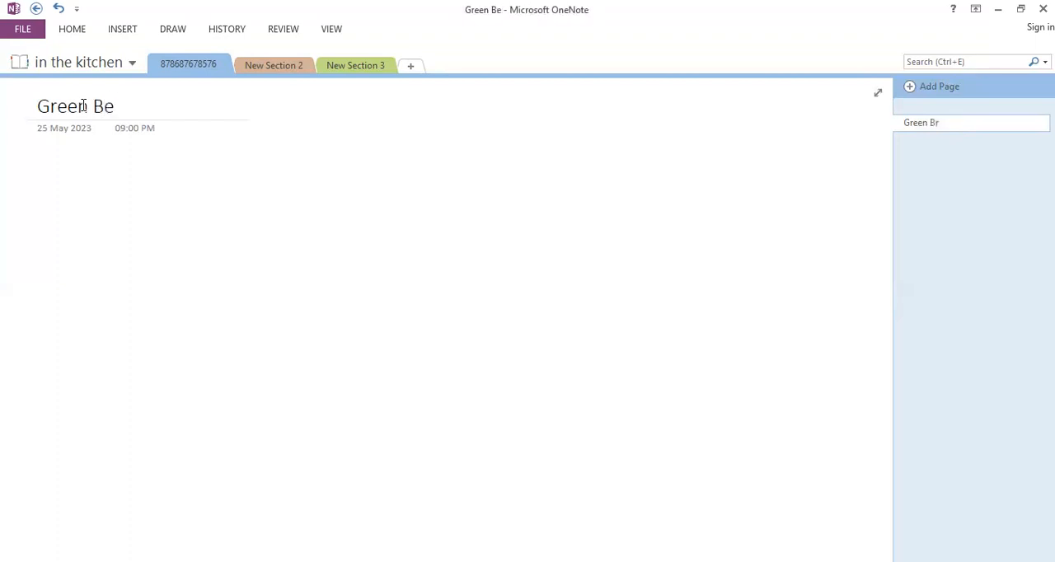
text(am C)
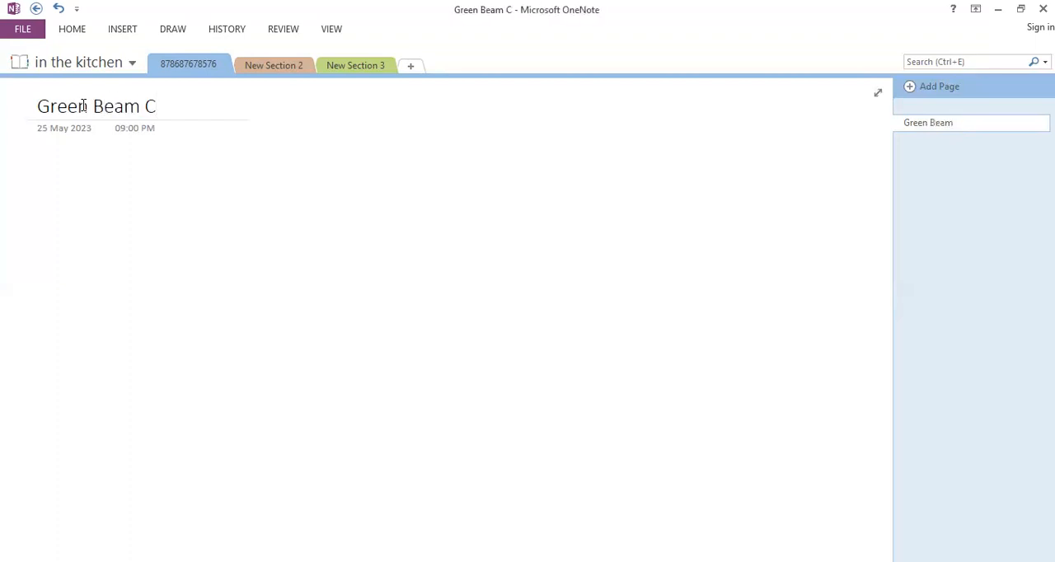
text(asse)
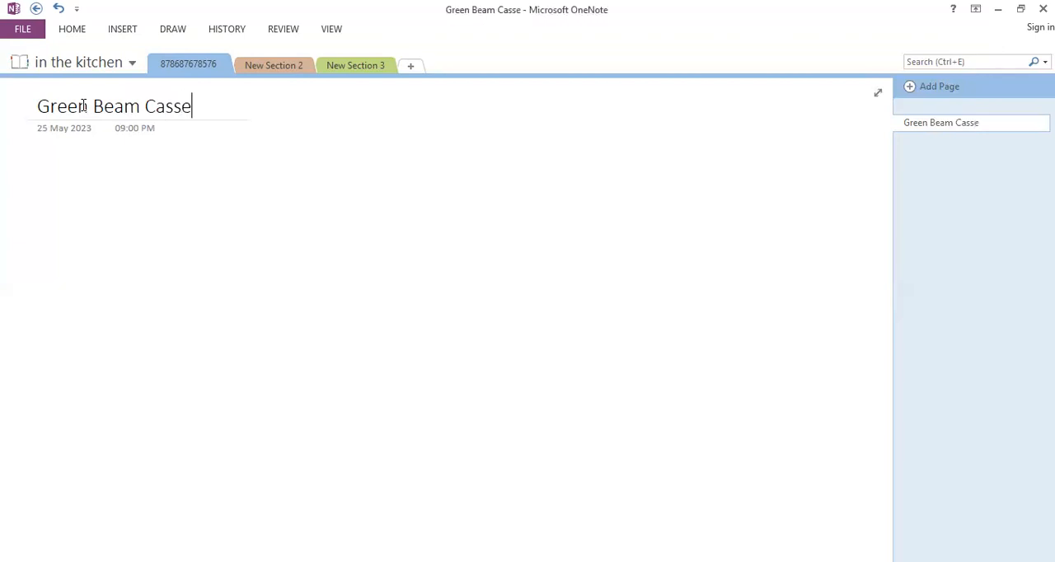
text(role)
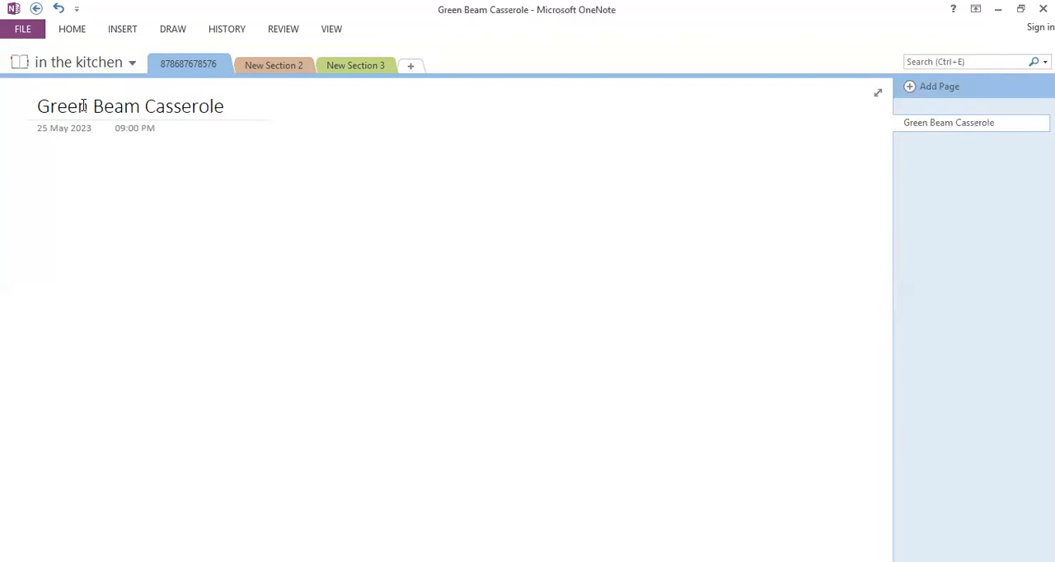
Start a note below the page title with the heading line "INGREDIENTS"
key(Return)
text(IN)
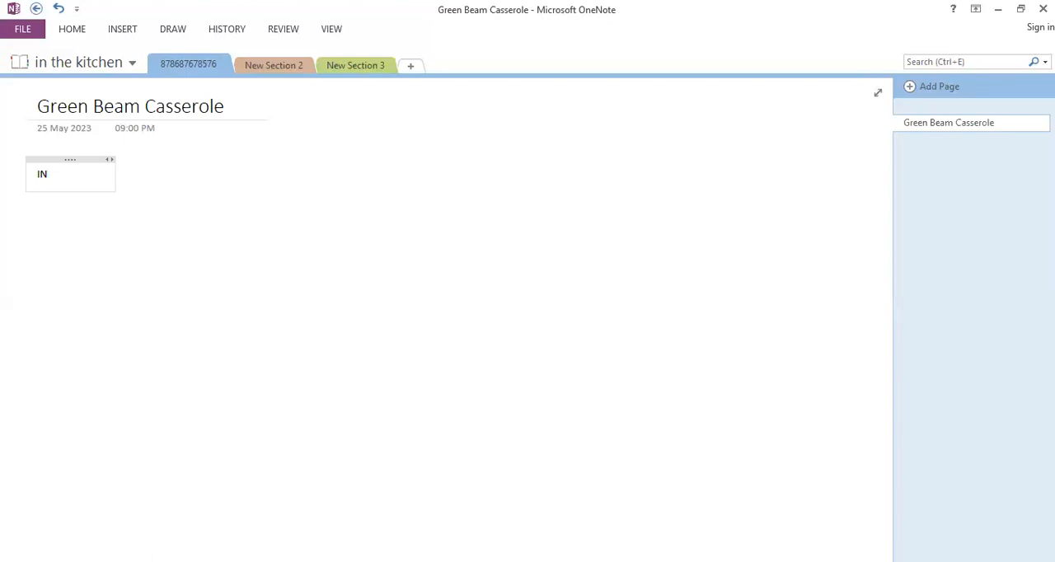
text(GREDIENTS)
key(Return)
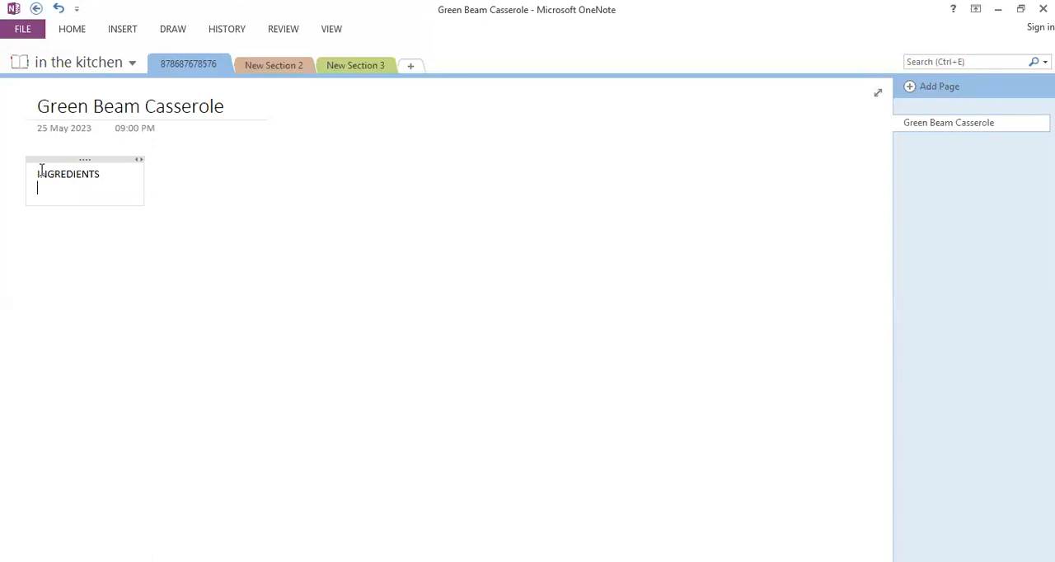
Add "1 Can of condensed milk" as the first line under the INGREDIENTS heading
text(1 CAN)
key(BackSpace)
key(BackSpace)
key(BackSpace)
text(an)
key(BackSpace)
text(n of conden)
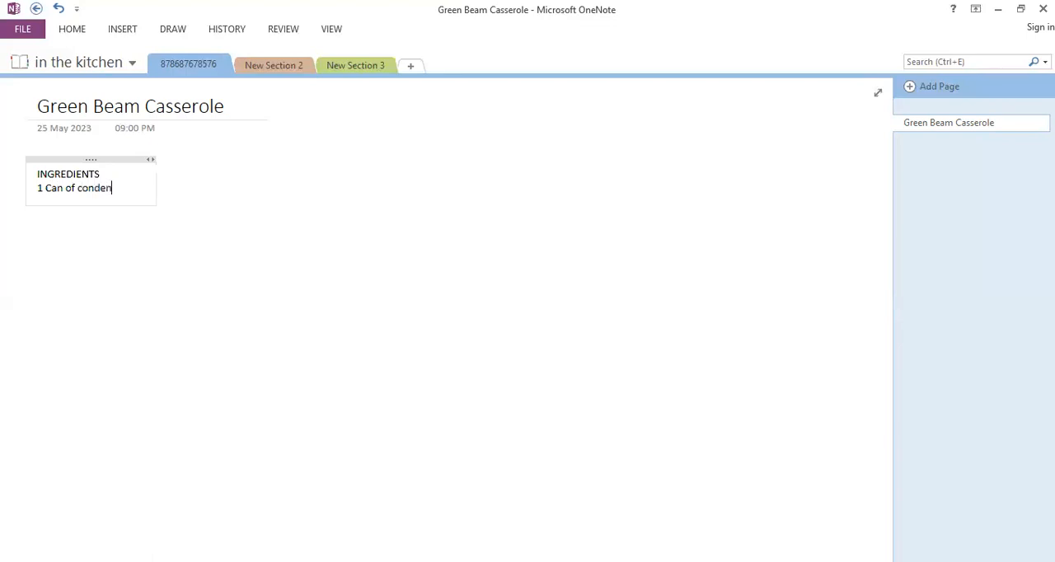
text(sed milk)
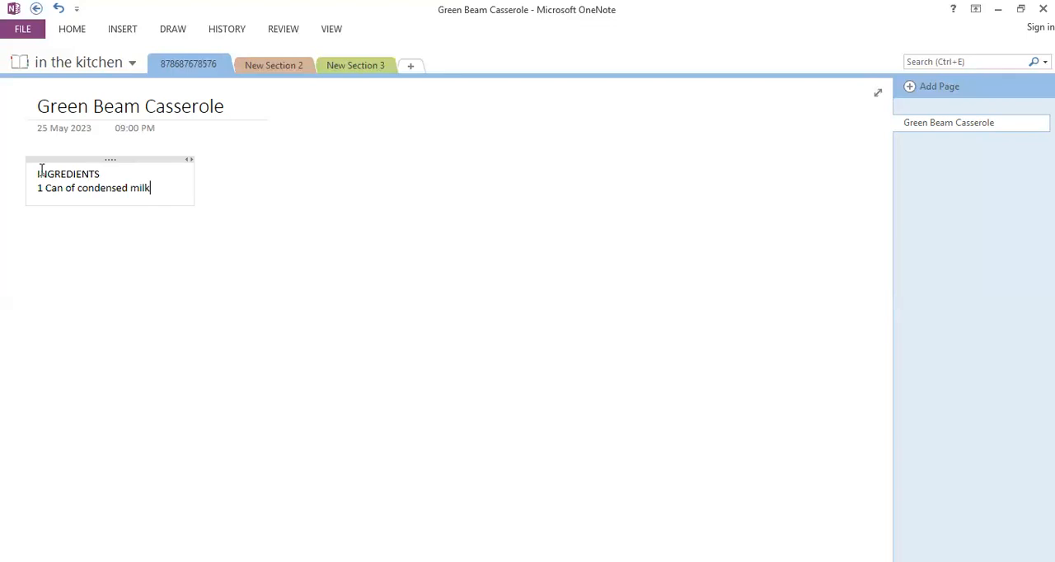
key(Return)
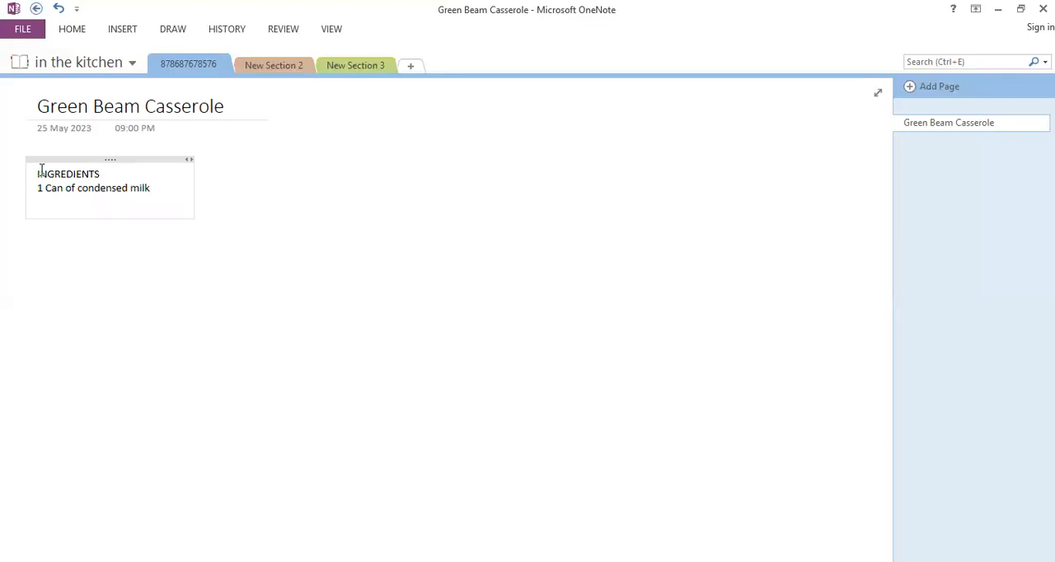
Add the line "Cream of mashrooms" to the ingredients list
text(cream)
key(Return)
text(of mashrooms)
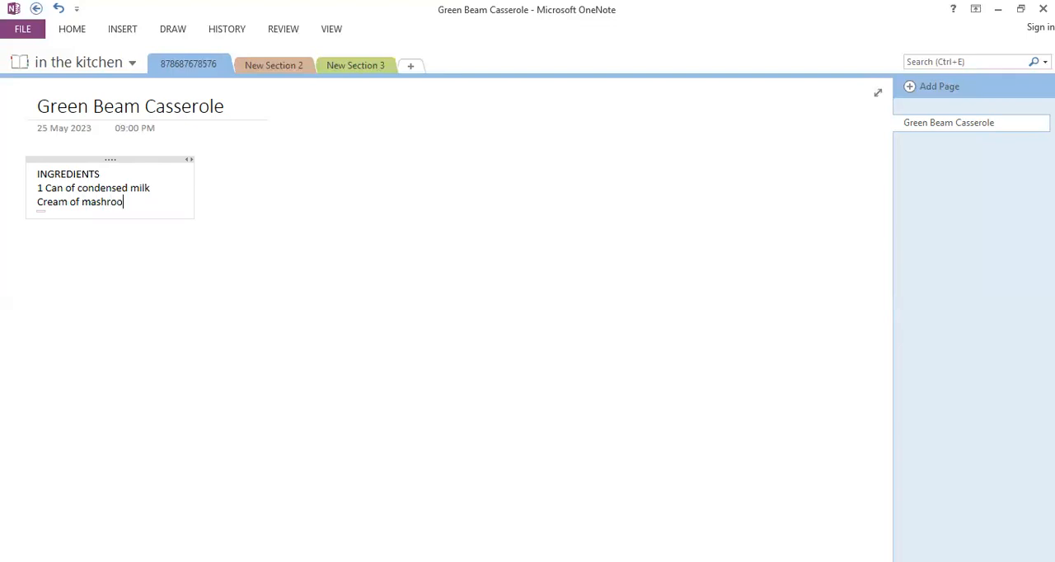
key(Return)
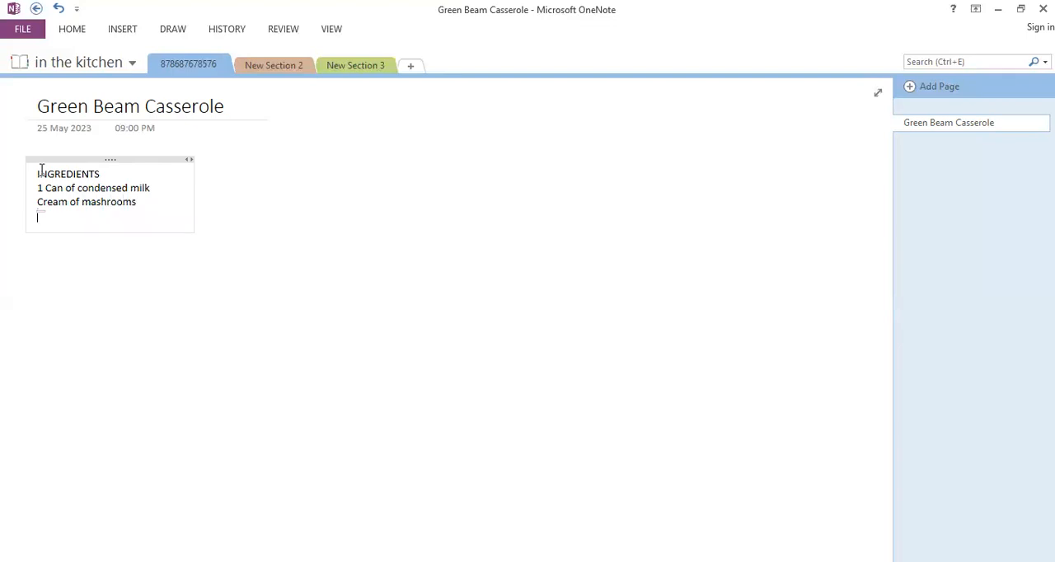
Add the line "1/2 cup of milk" to the ingredients list and make the INGREDIENTS heading bold
text(1/2 cup of milk)
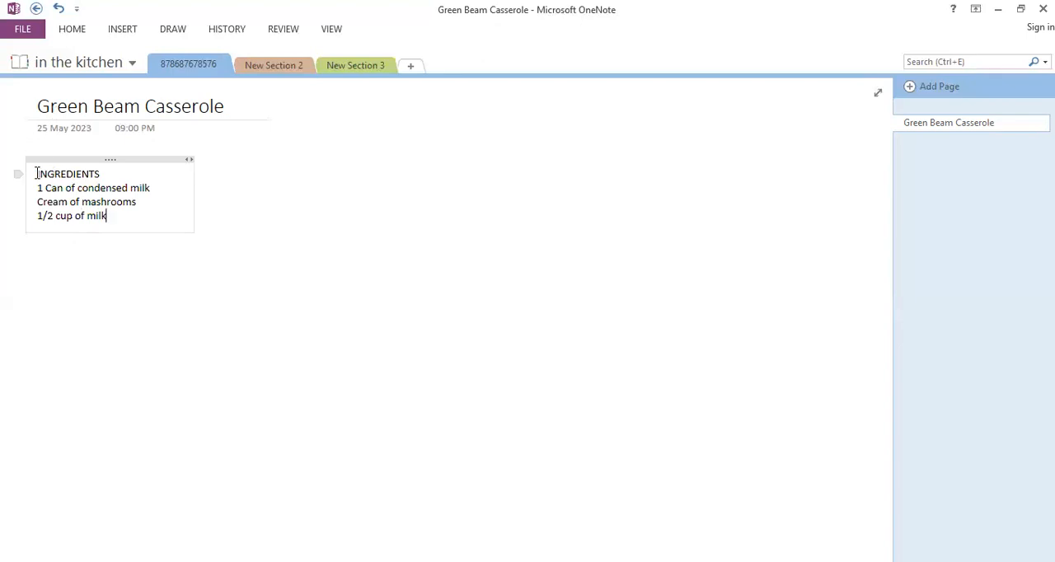
drag(35, 173, 102, 174)
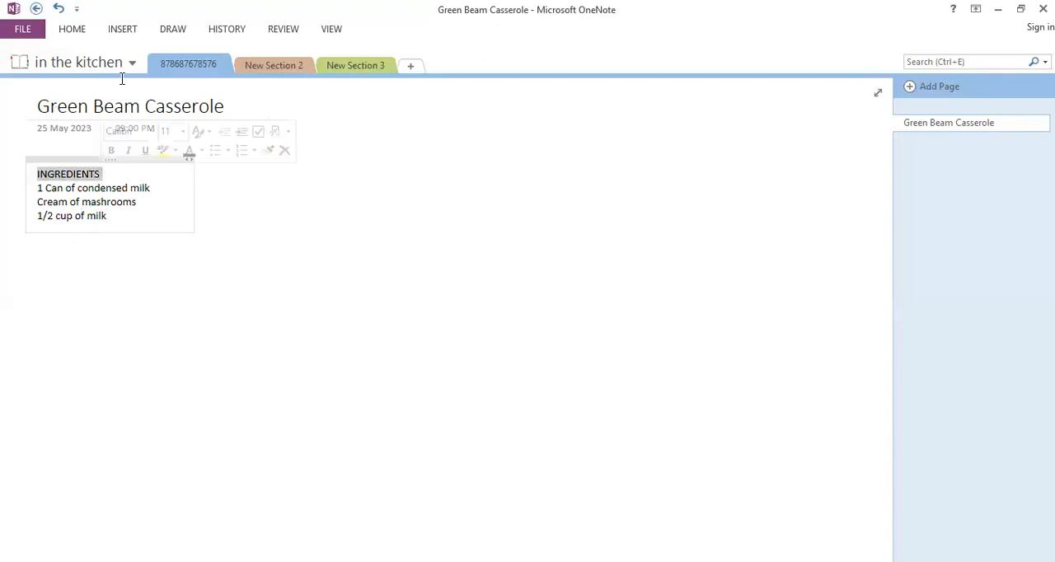
click(112, 151)
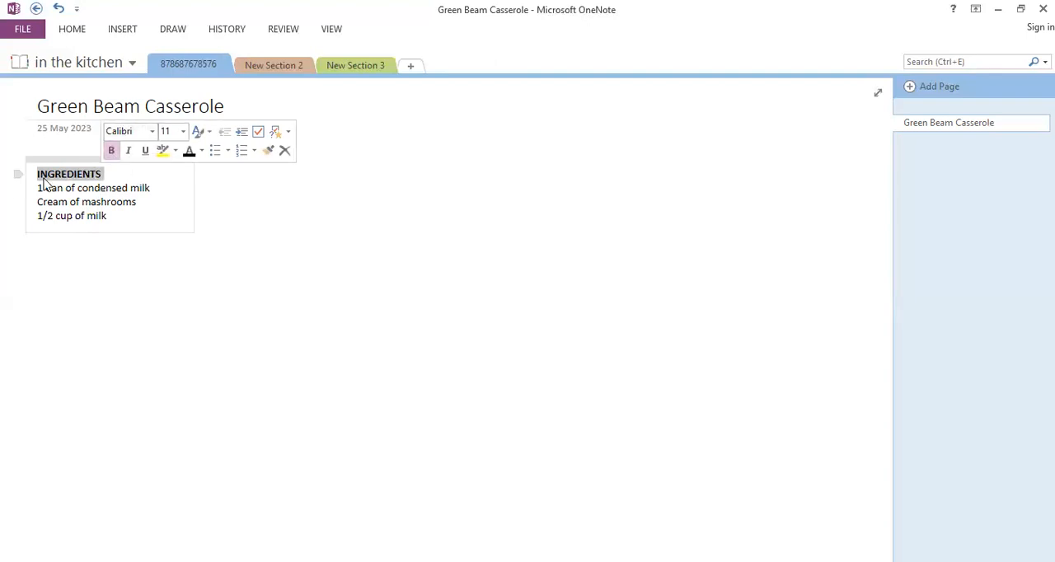
Create a second note beside the ingredients list with the lines "HOW TO MAKE" and "STEP 1"
click(296, 171)
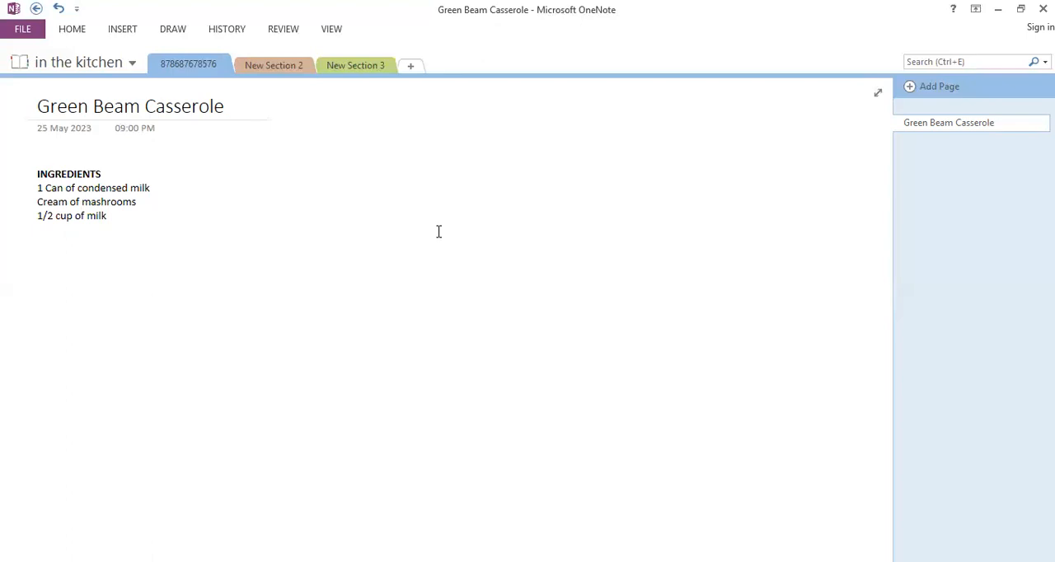
text(How to)
key(BackSpace)
key(BackSpace)
key(BackSpace)
key(BackSpace)
key(BackSpace)
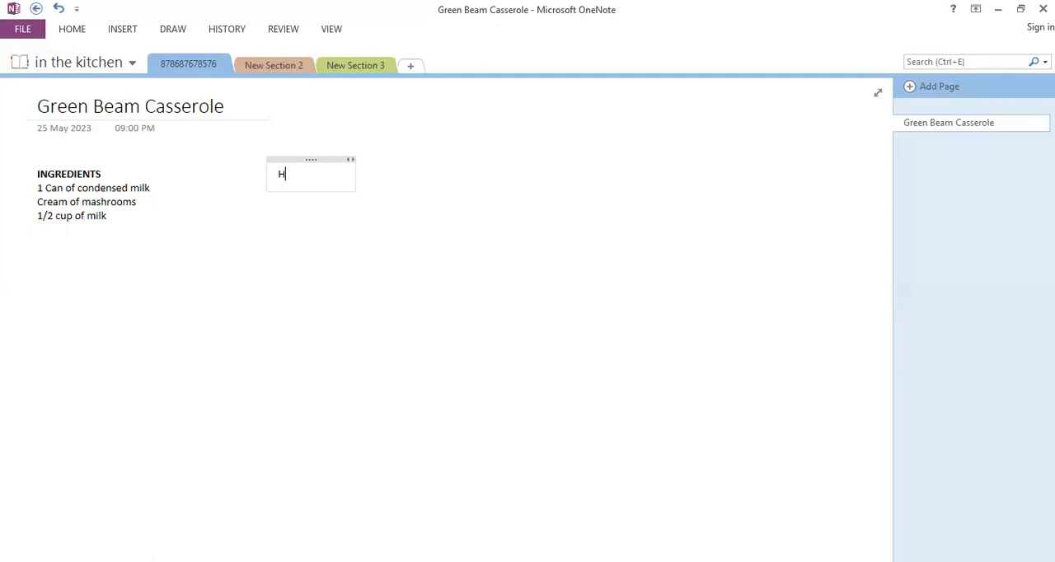
text(OW TO MAKE)
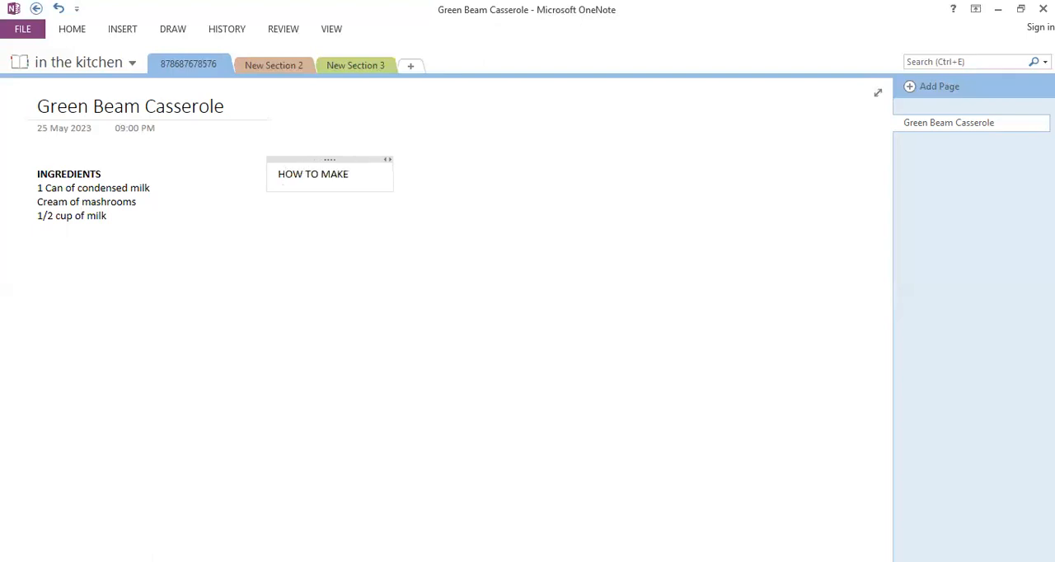
key(Return)
text(STEP 1)
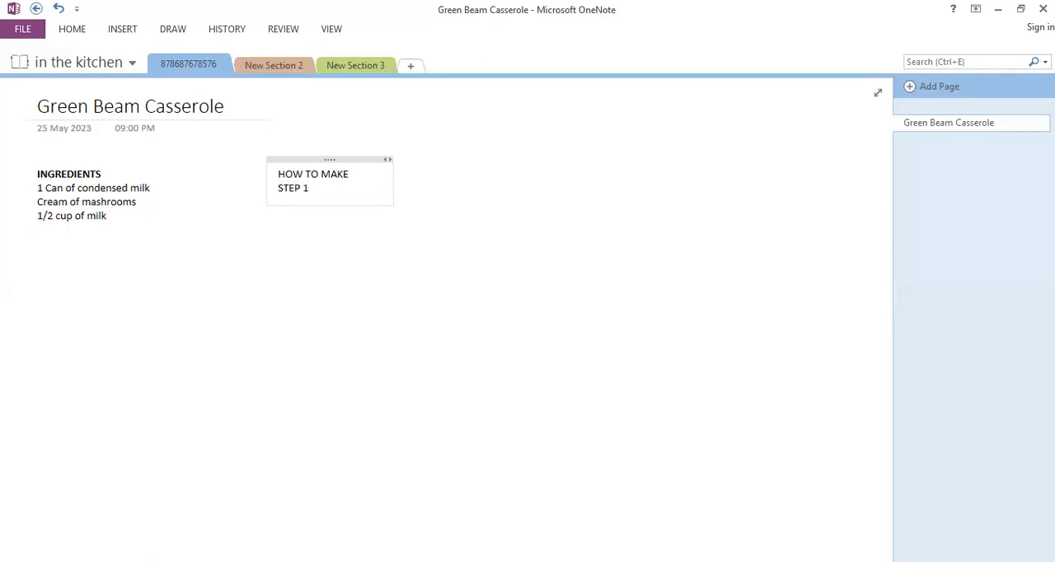
key(Return)
Write the instruction "Stir the soup, milk, soy sauce" under STEP 1 in the HOW TO MAKE note
text(STIR)
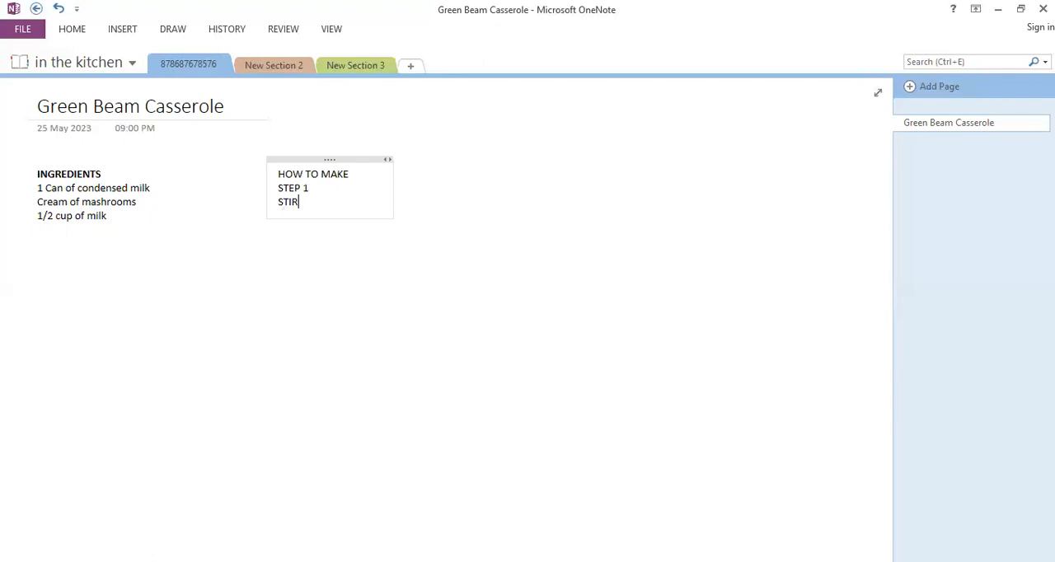
text( THE \)
key(BackSpace)
key(BackSpace)
key(BackSpace)
key(BackSpace)
key(BackSpace)
key(BackSpace)
key(BackSpace)
key(BackSpace)
key(BackSpace)
text(tir the soup, milk)
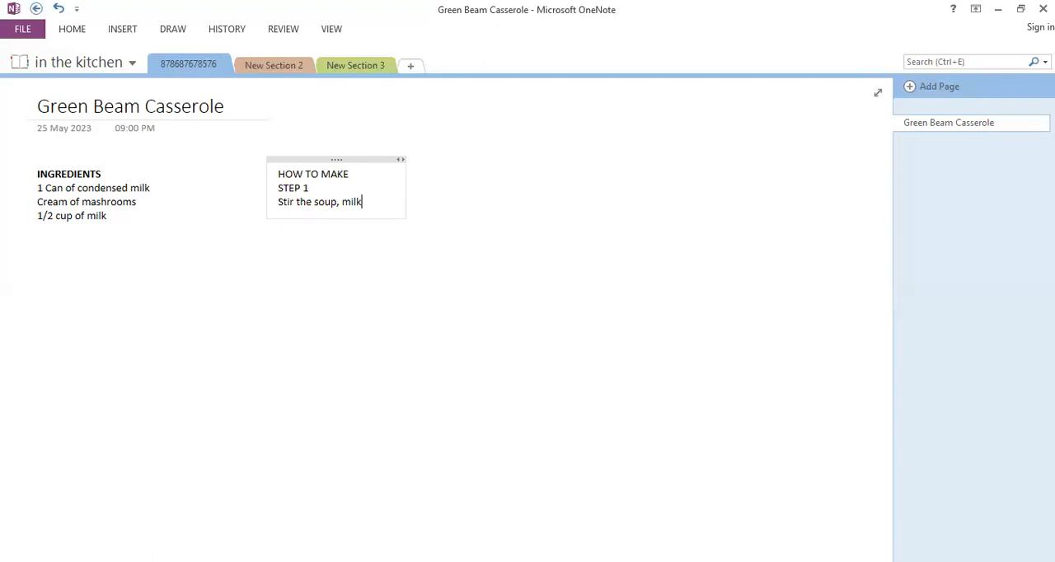
text(, soy)
text( sau)
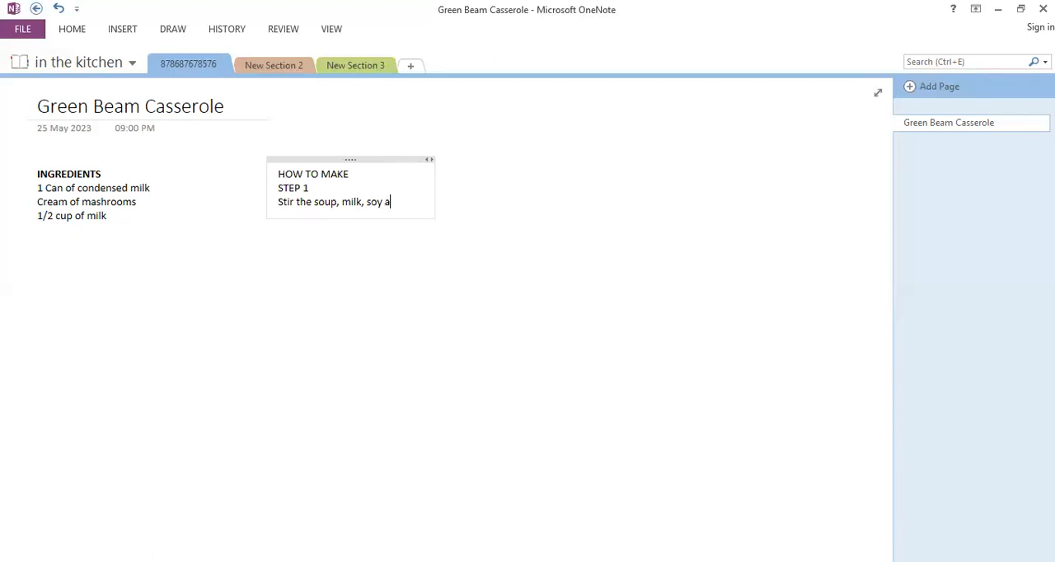
text(ce)
key(Return)
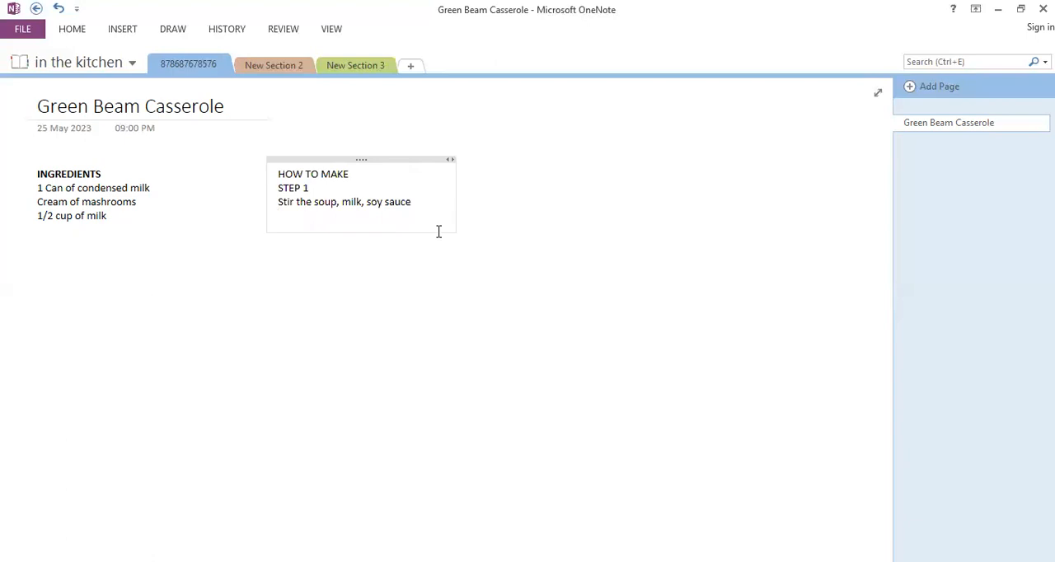
Add the line "Step 2" below the first instruction in the HOW TO MAKE note
text(Step 2)
key(Return)
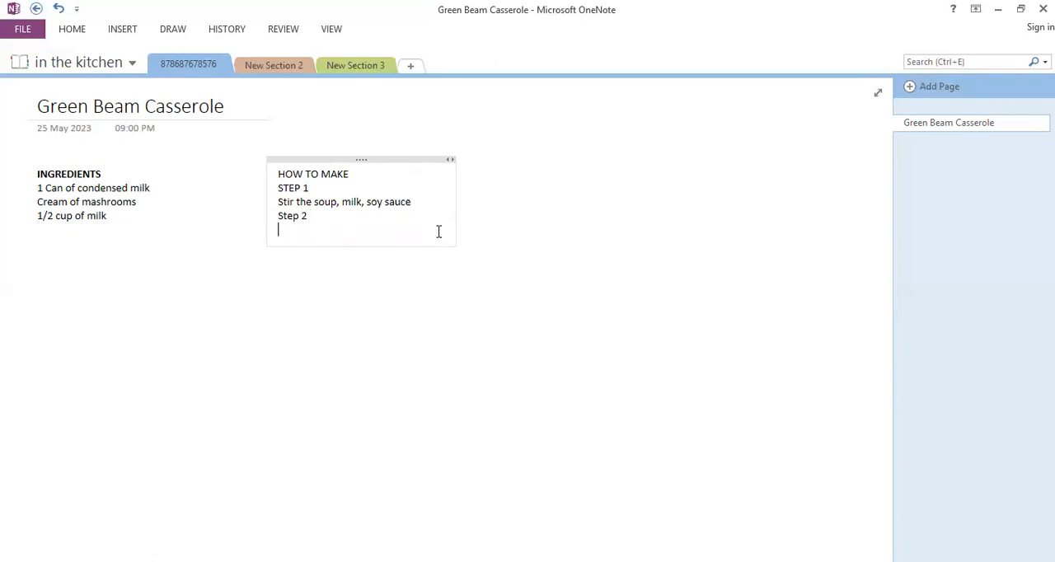
Write the instruction "Bake at 300 for 25 minutes or until the bean mixture is hot and bubbling." under Step 2
text(Bake at 300)
text(for 25 m)
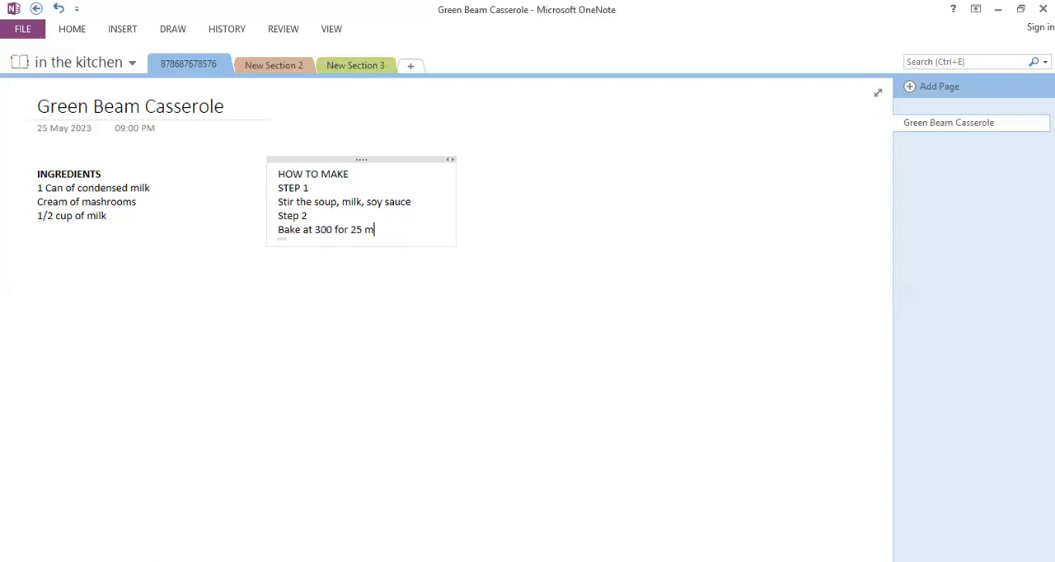
text(inutes or until)
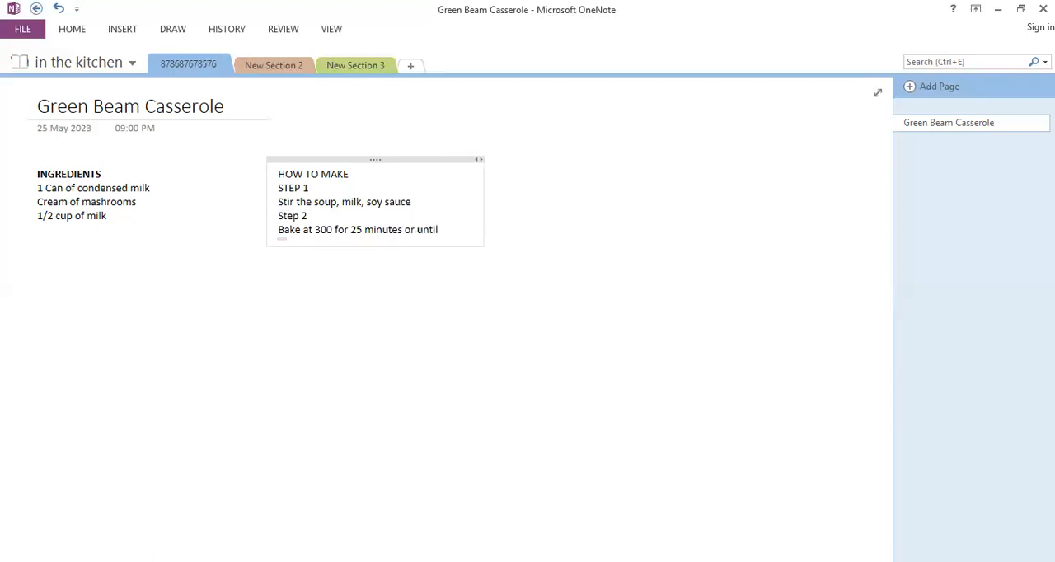
text( the bean)
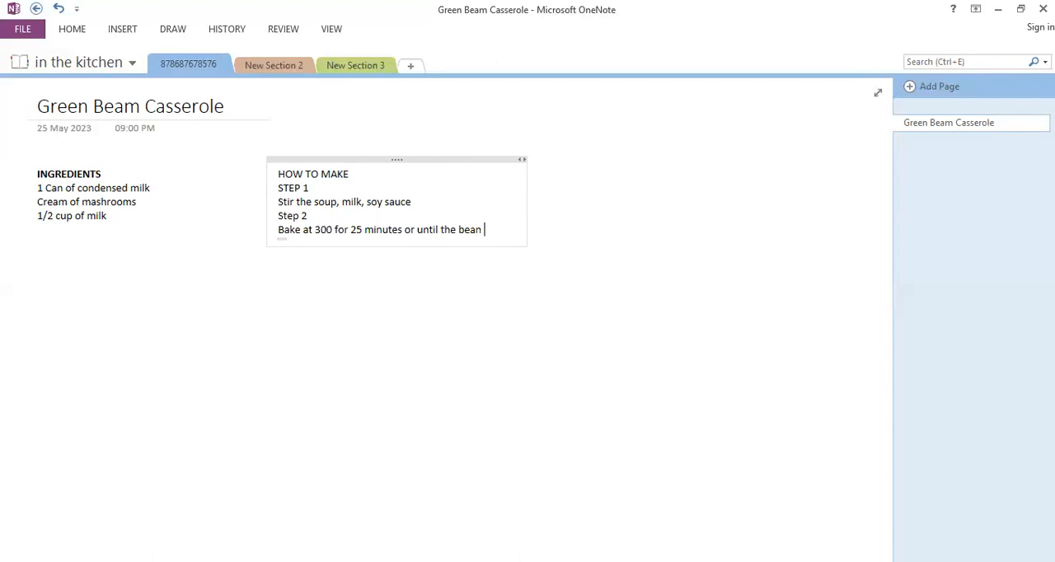
text(mixture is )
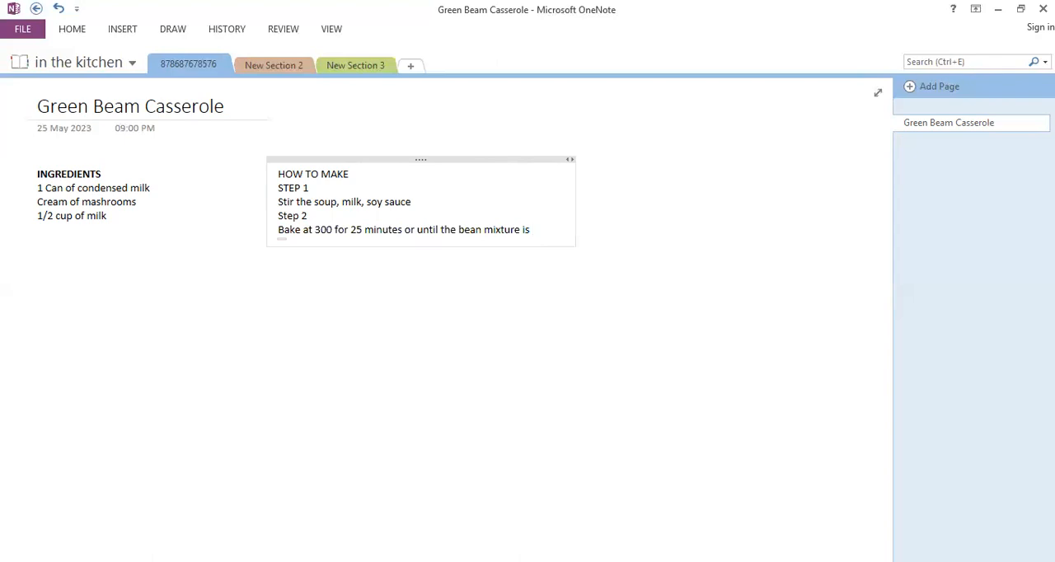
text(hot and )
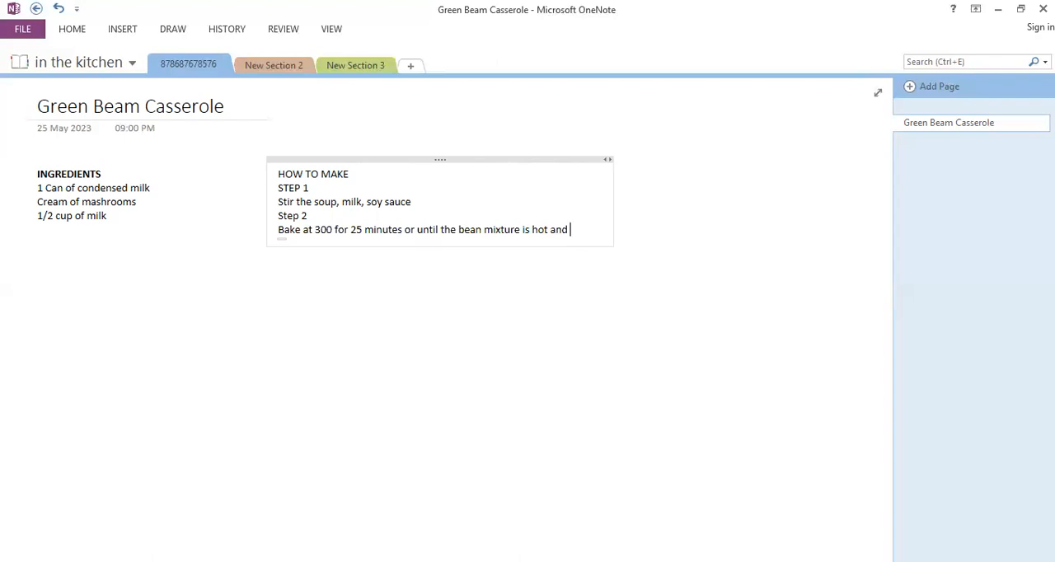
text(bubbling)
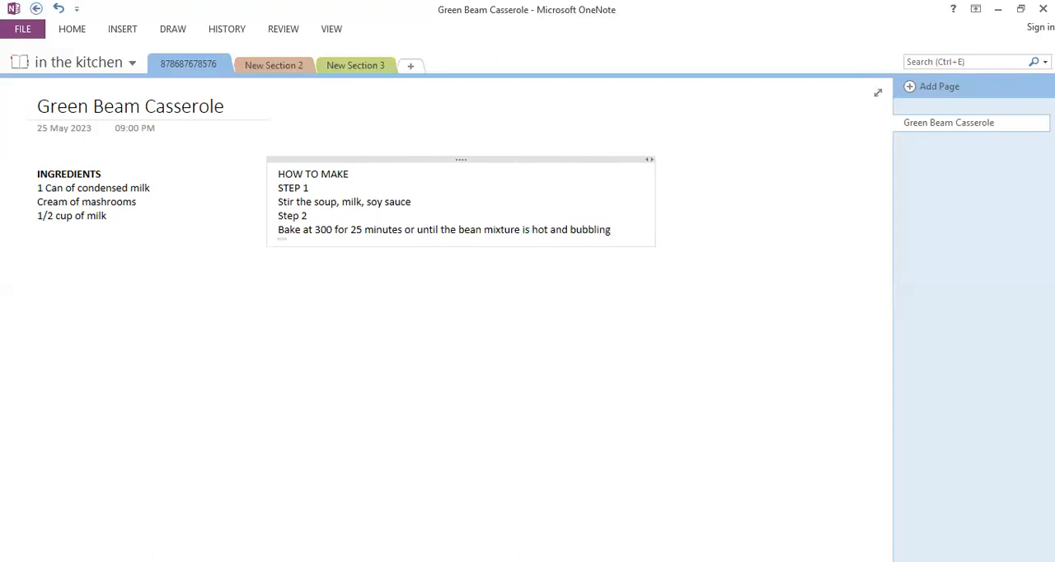
text(.)
key(Return)
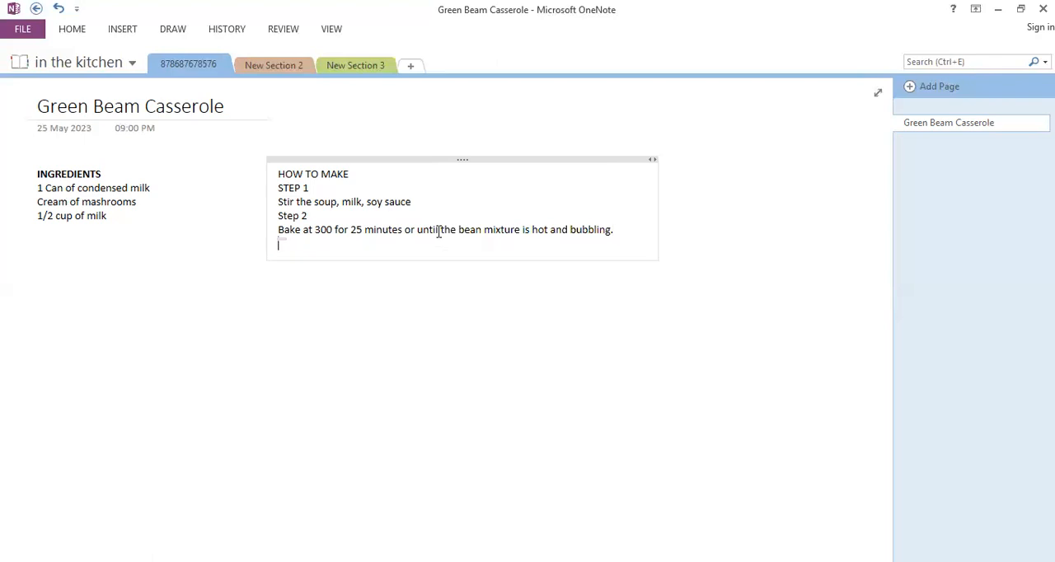
Add the line "Step 3" with the instruction "Bake for 5 minutes" below it in the HOW TO MAKE note
text(Step 3)
key(Return)
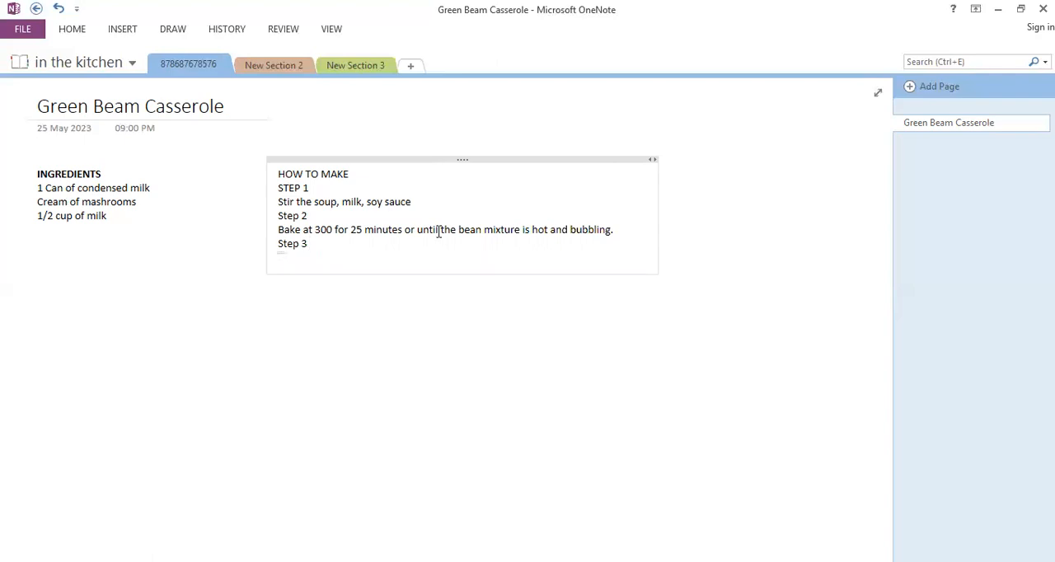
text(bake for)
text( 5 ,)
text(minutes)
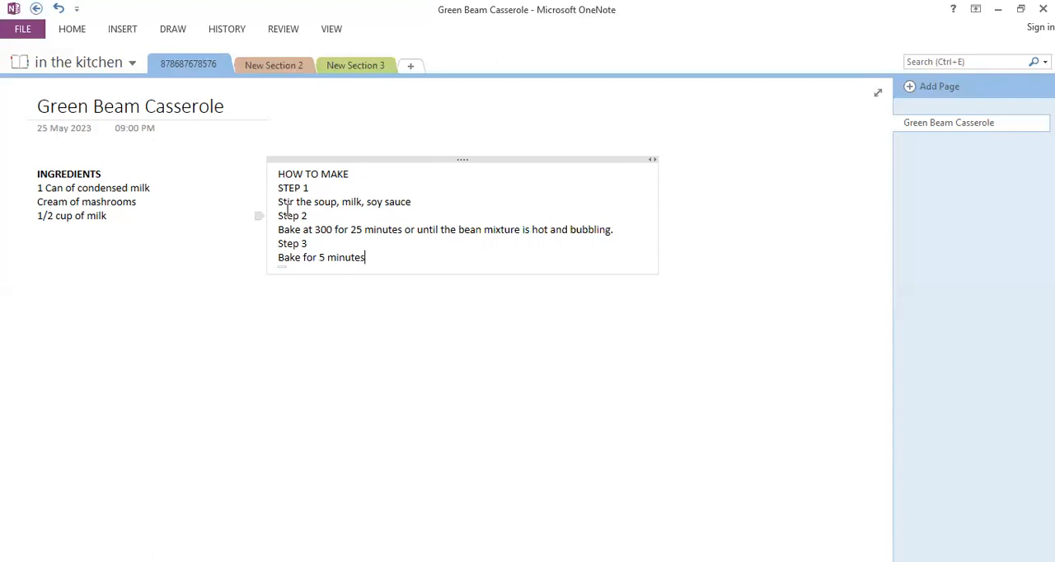
Tag the STEP 1 line in the HOW TO MAKE note as Important
click(268, 312)
drag(278, 188, 278, 243)
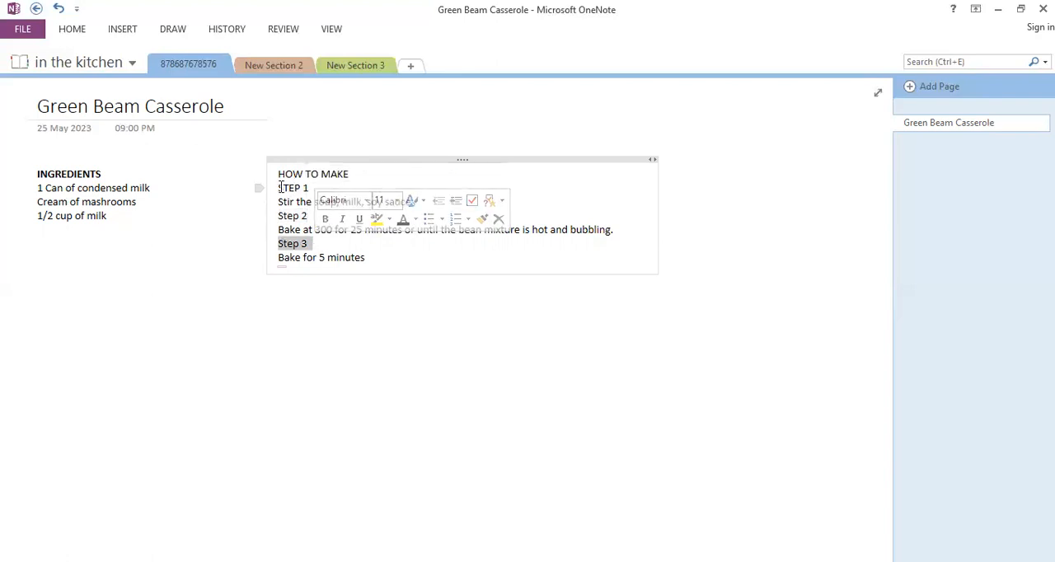
click(279, 188)
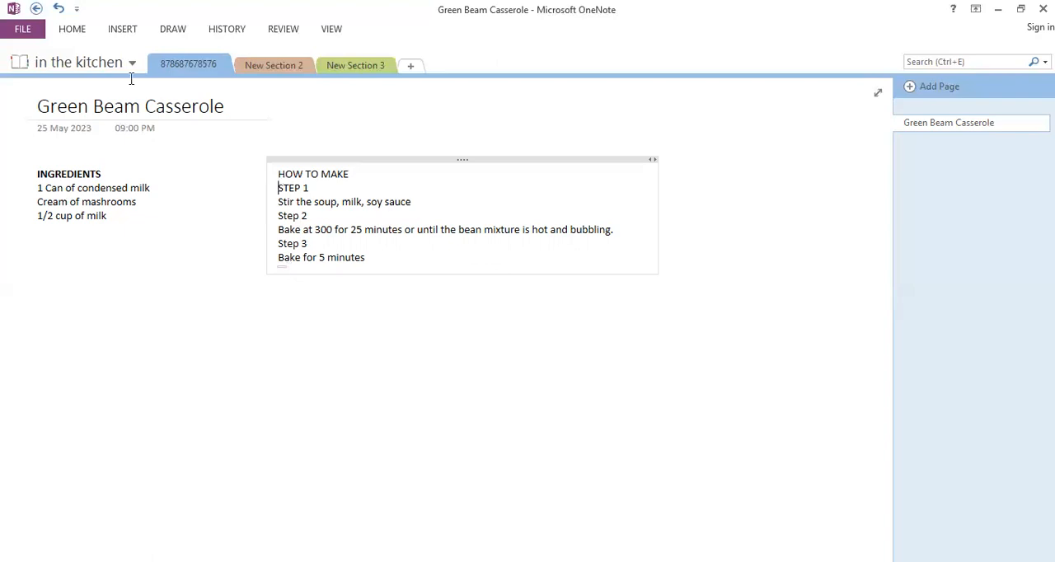
click(80, 29)
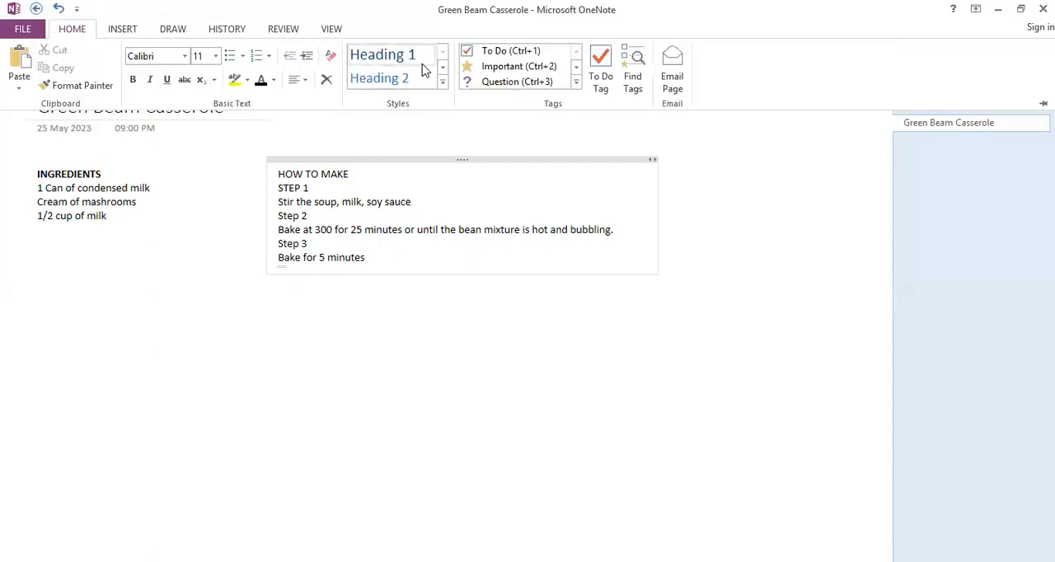
click(280, 189)
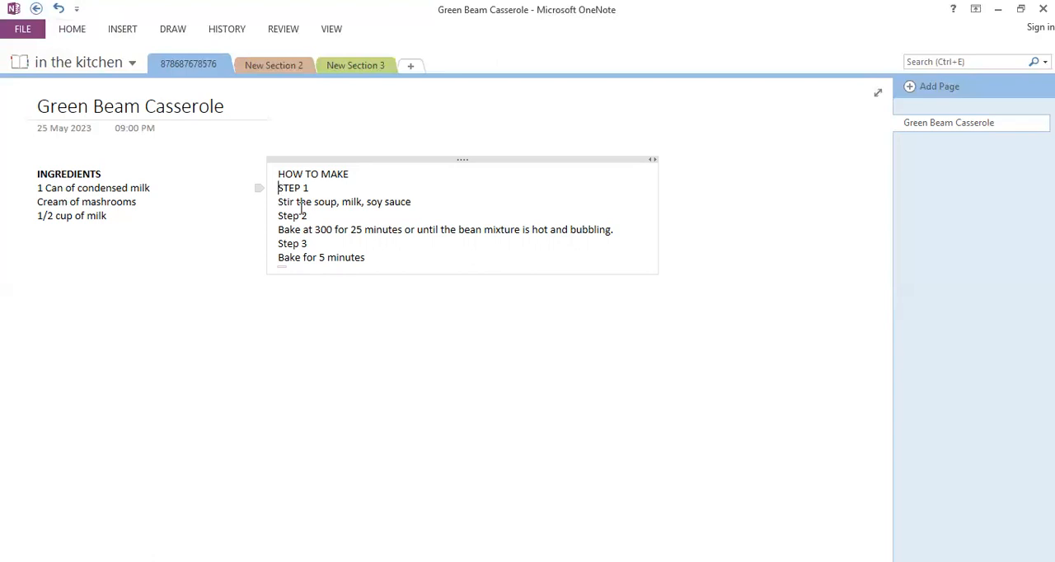
click(77, 29)
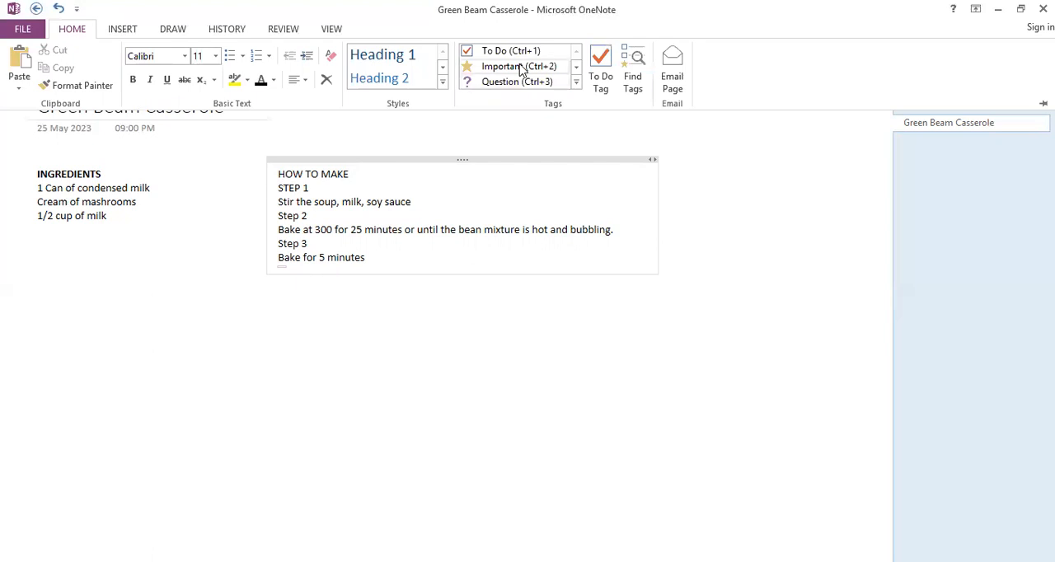
click(521, 66)
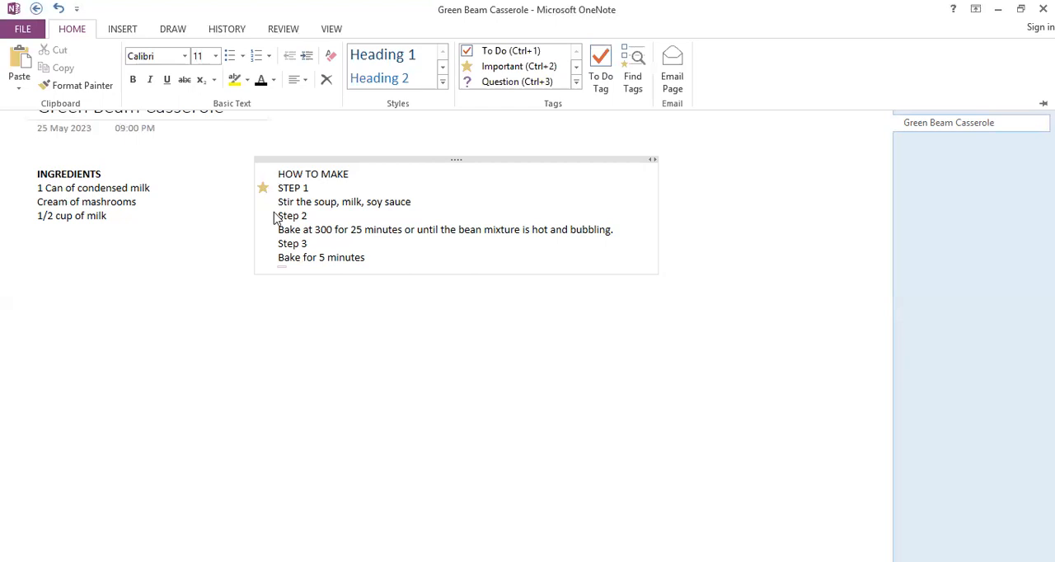
Tag the Step 2 and Step 3 lines in the HOW TO MAKE note as Important
click(234, 173)
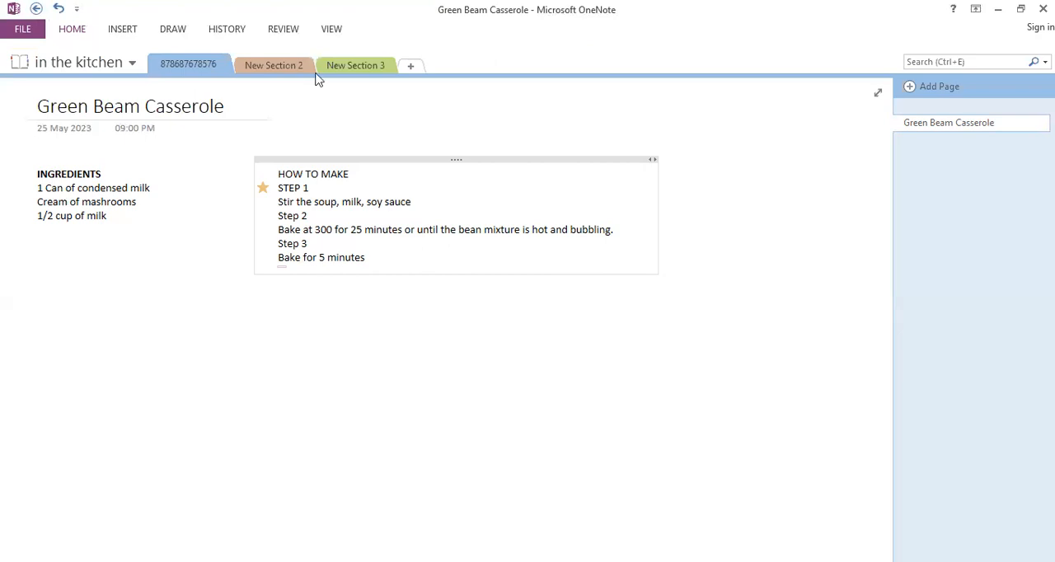
click(486, 71)
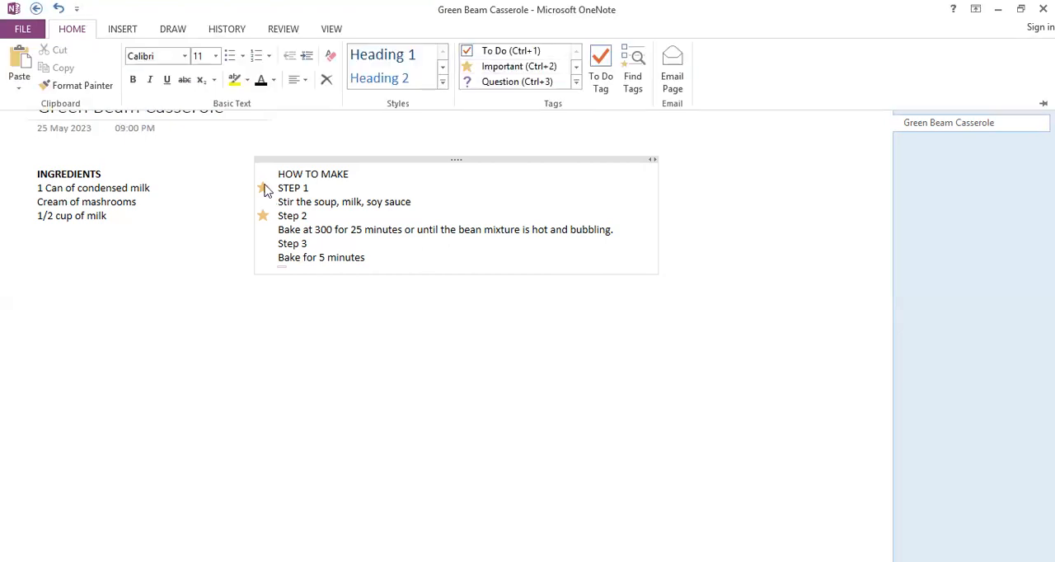
click(279, 248)
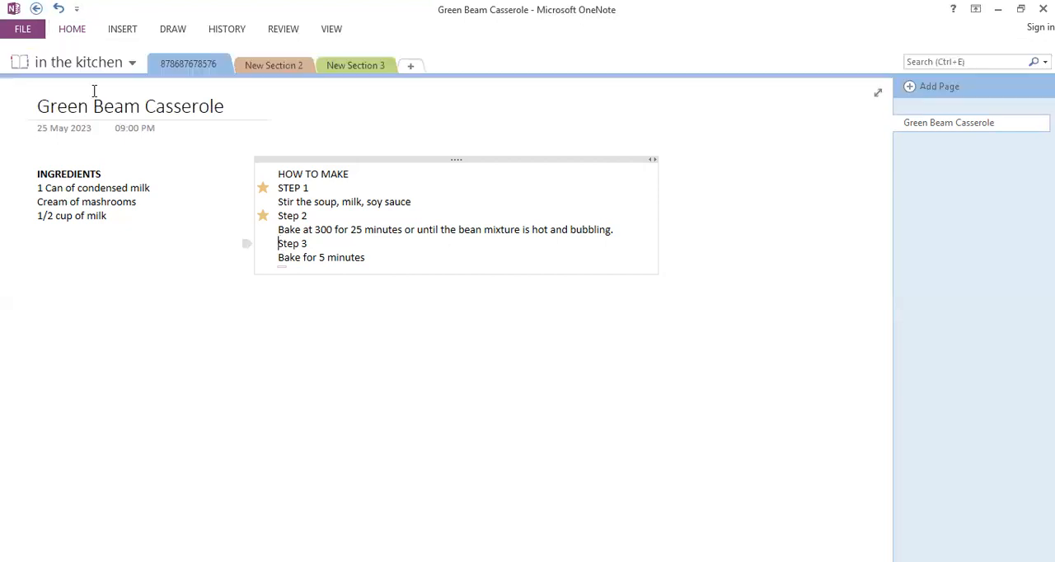
click(80, 31)
click(526, 69)
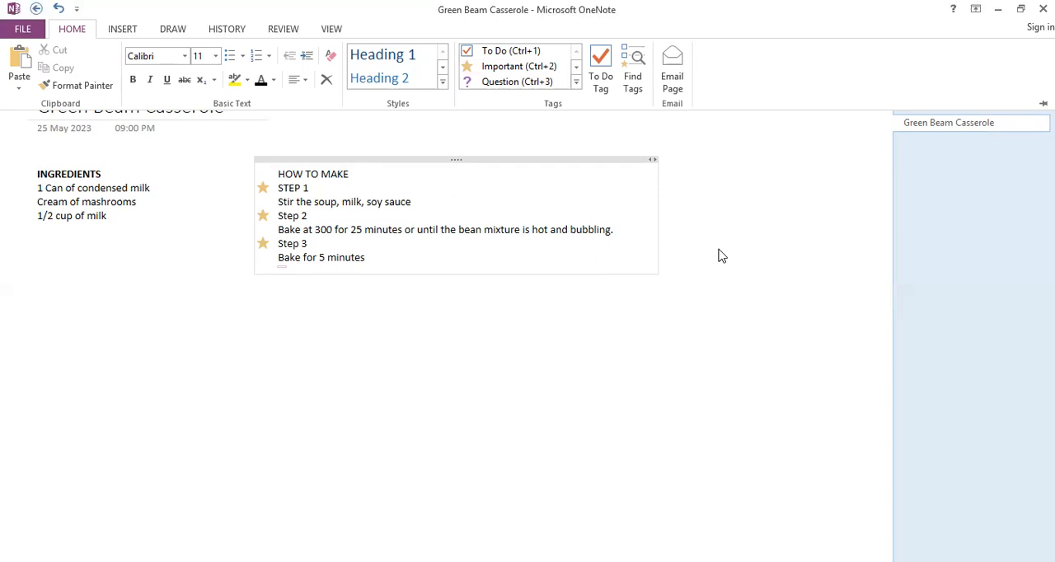
click(713, 172)
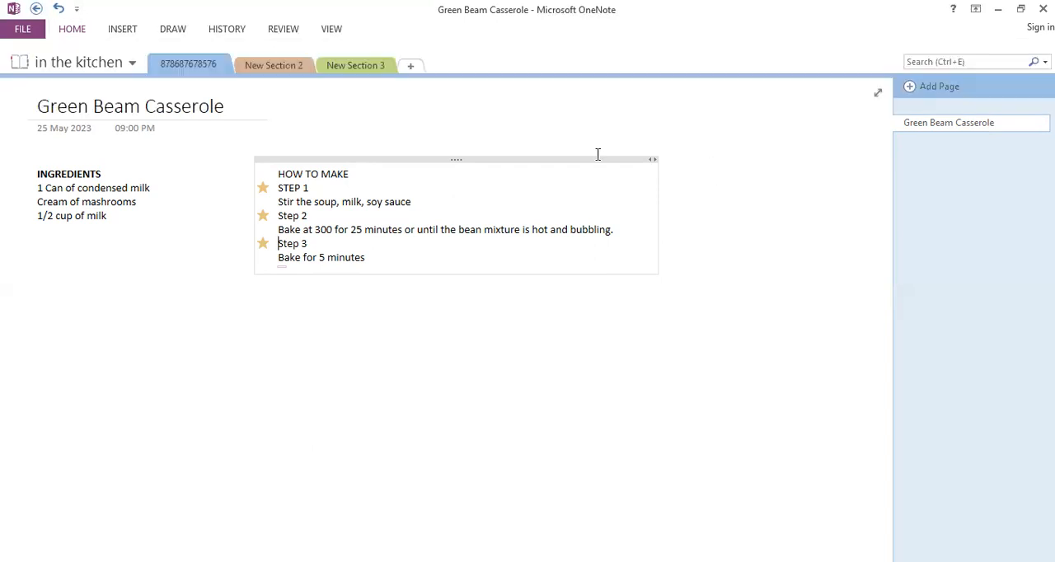
Rename the section New Section 2 to "DOGS"
right_click(287, 66)
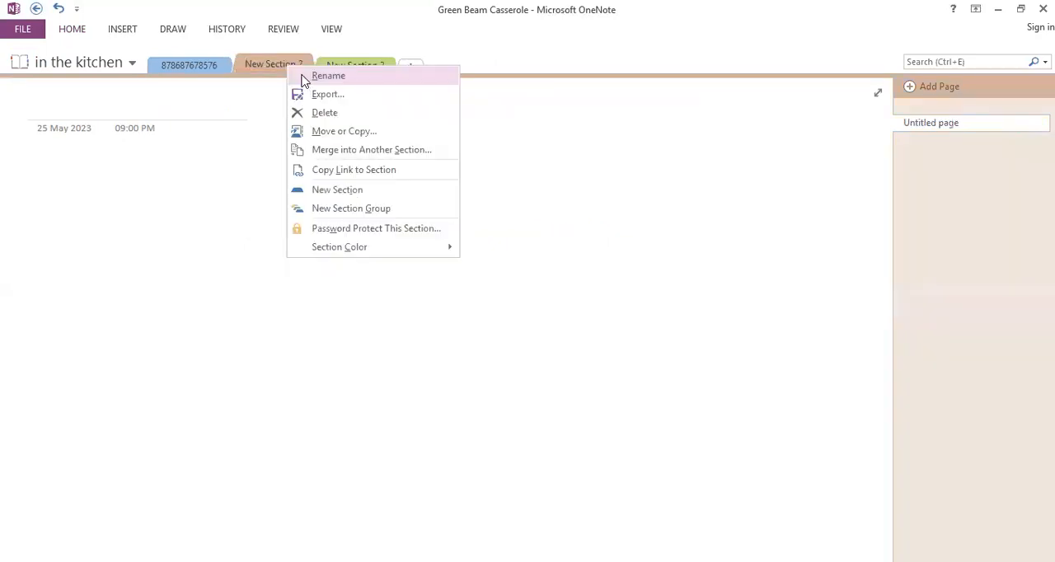
click(328, 76)
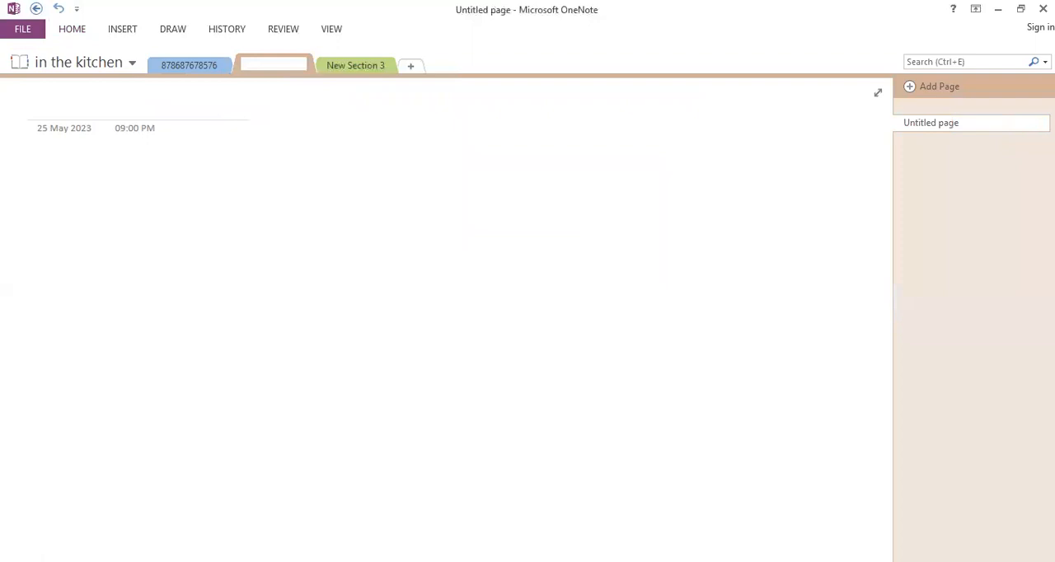
text(dogue)
key(BackSpace)
key(BackSpace)
key(BackSpace)
key(BackSpace)
key(BackSpace)
text(DOGS)
Rename the section New Section 3 to "CATS" and return to the first section's Green Beam Casserole page
click(358, 66)
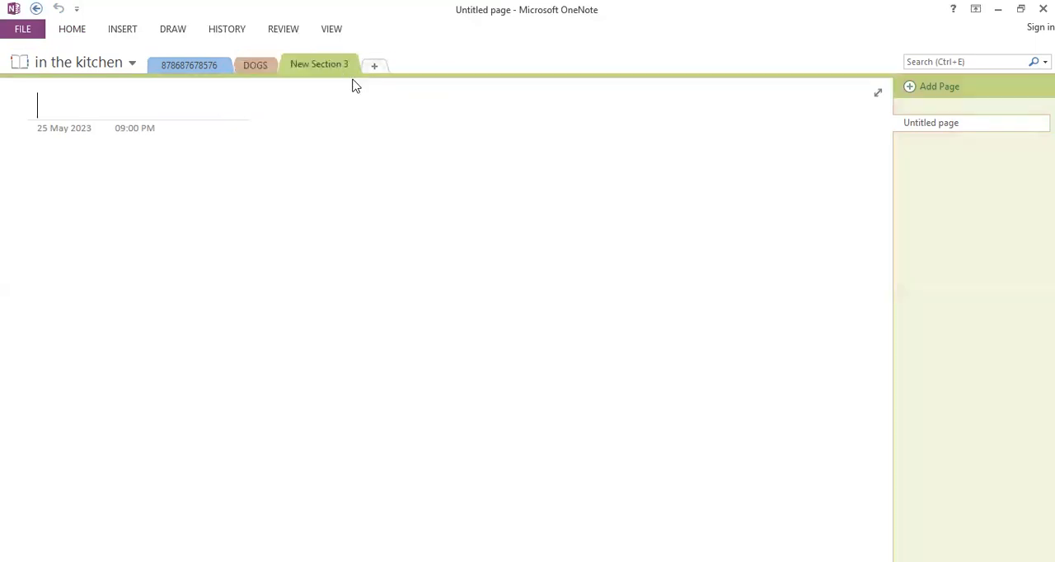
right_click(340, 67)
click(377, 73)
text(CATS)
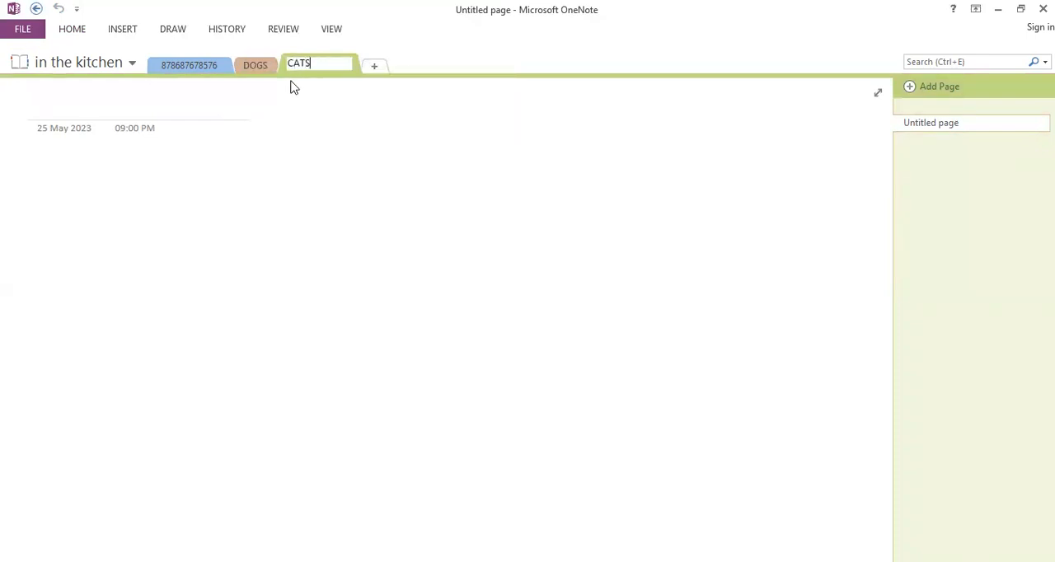
click(325, 130)
click(211, 70)
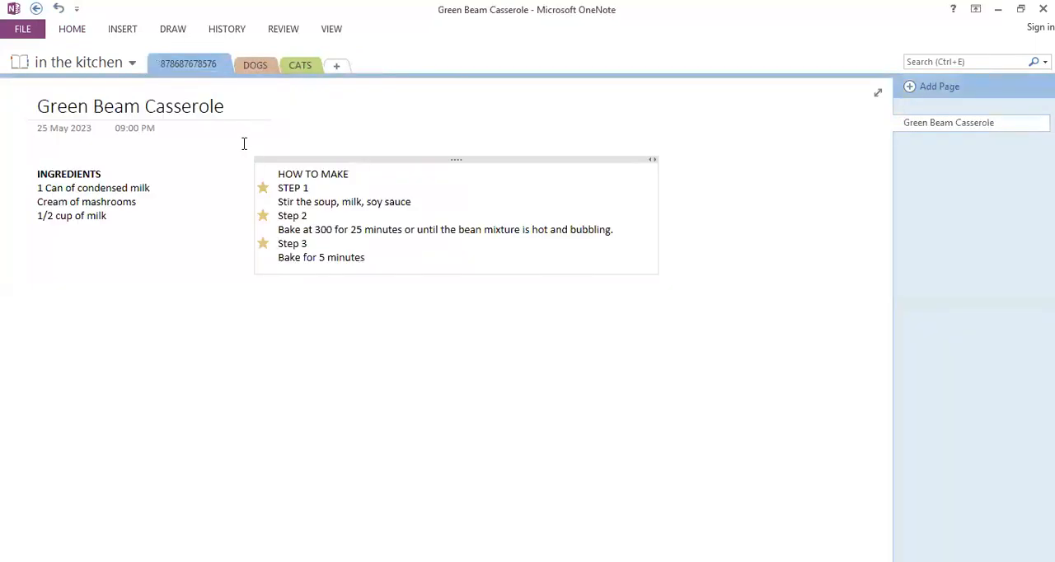
Set the section color of the DOGS section to Yellow
click(268, 72)
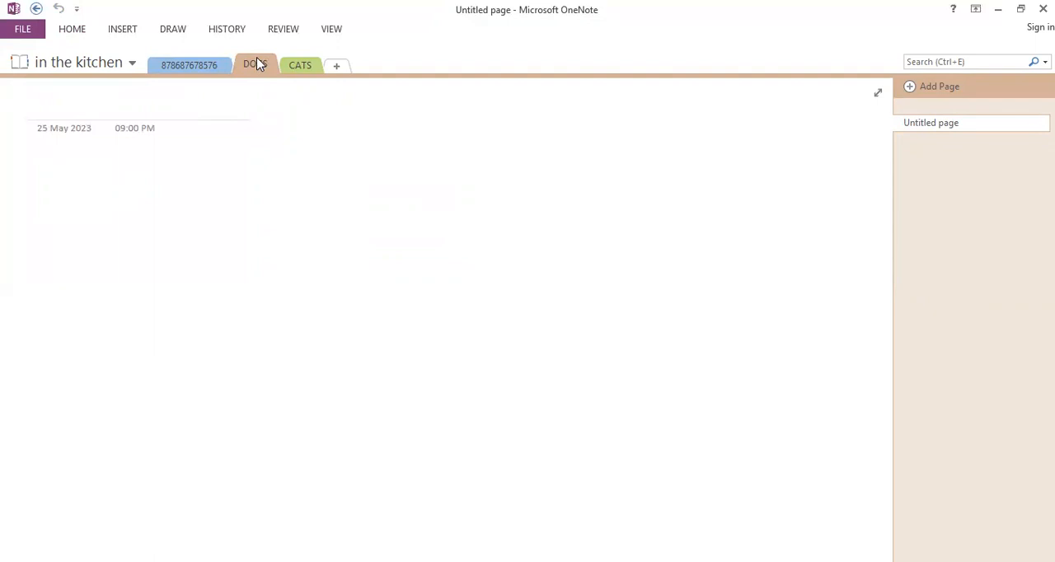
right_click(258, 63)
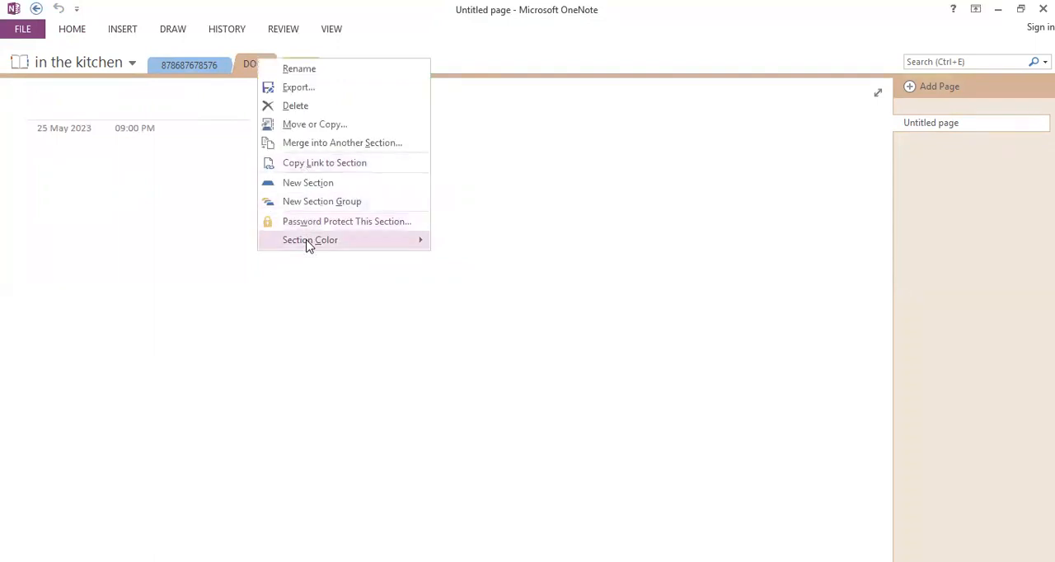
mouse_move(401, 243)
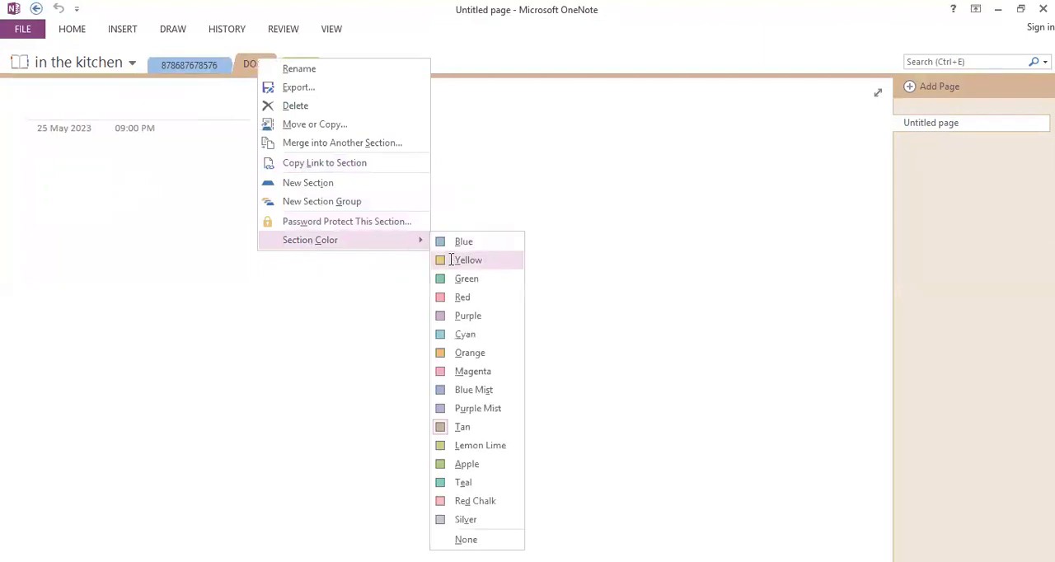
click(452, 261)
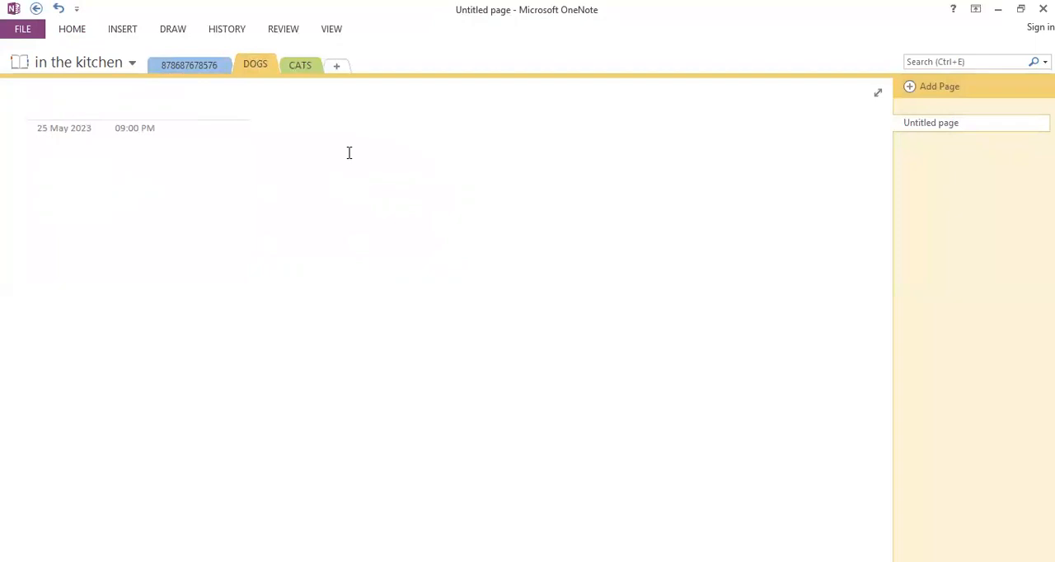
Set the section color of the CATS section to Red
click(300, 71)
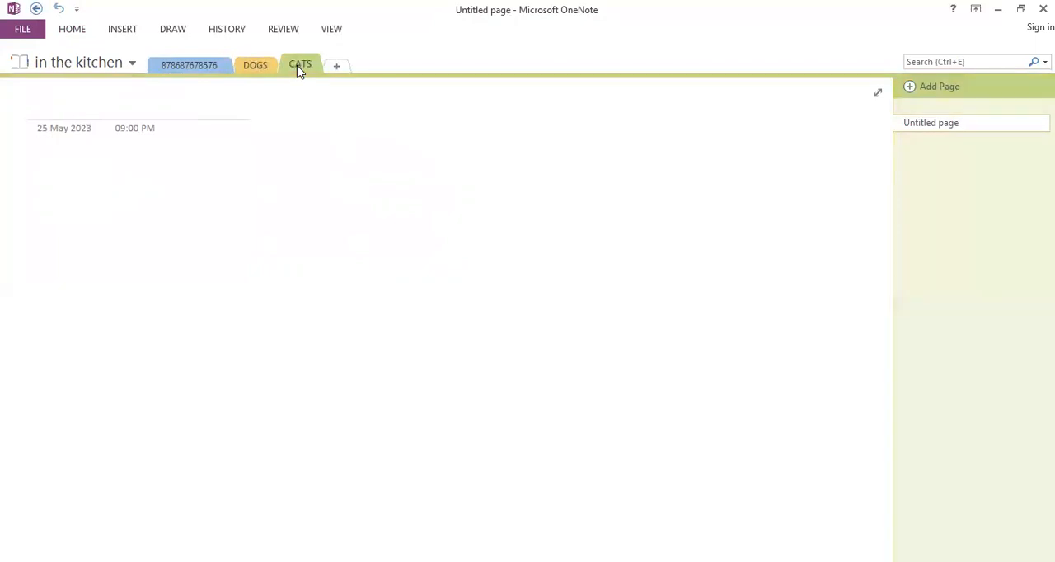
right_click(300, 71)
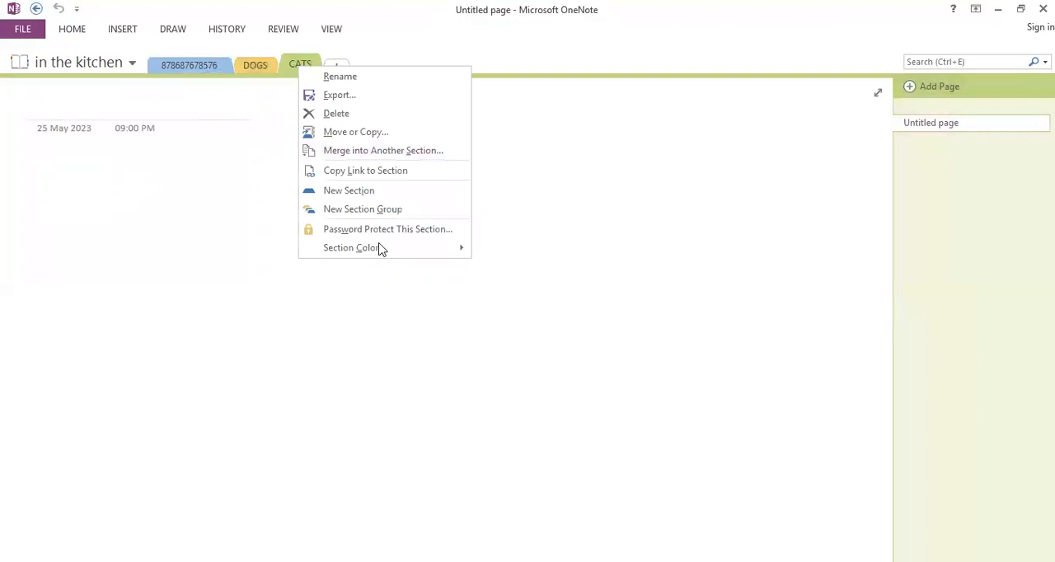
mouse_move(382, 249)
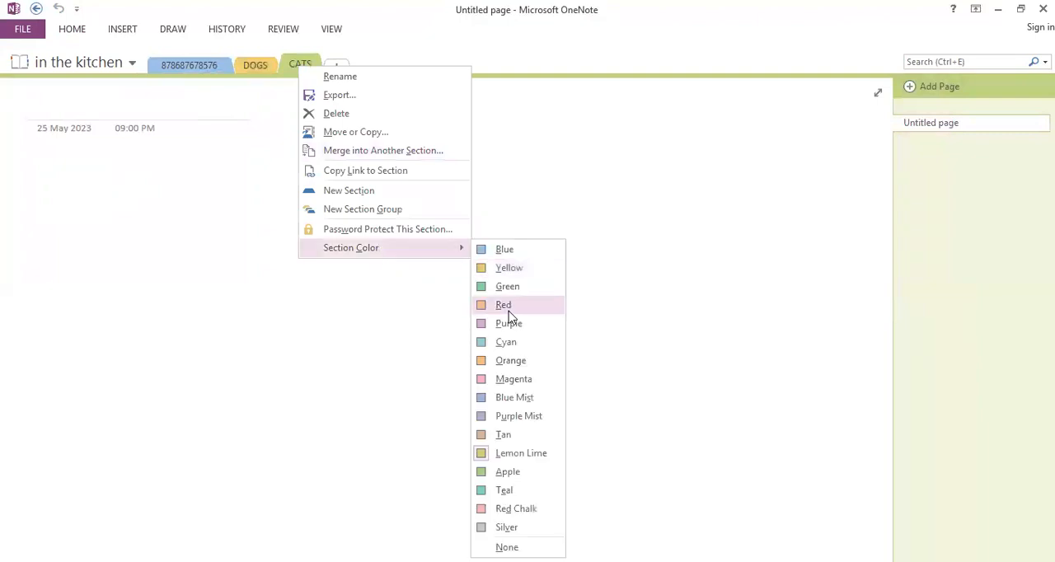
click(505, 306)
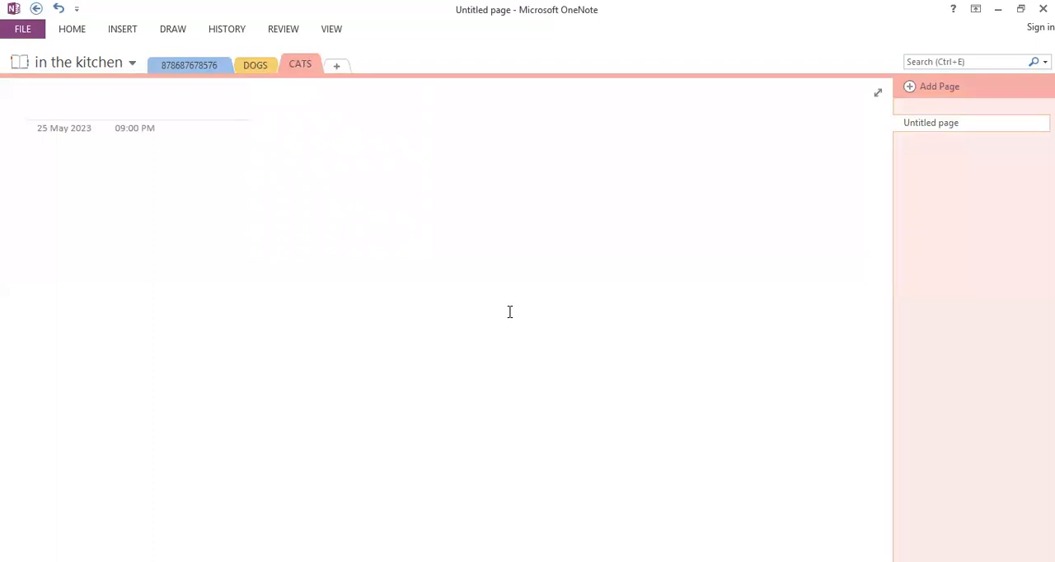
Title the untitled page in the DOGS section "DOG"
click(256, 66)
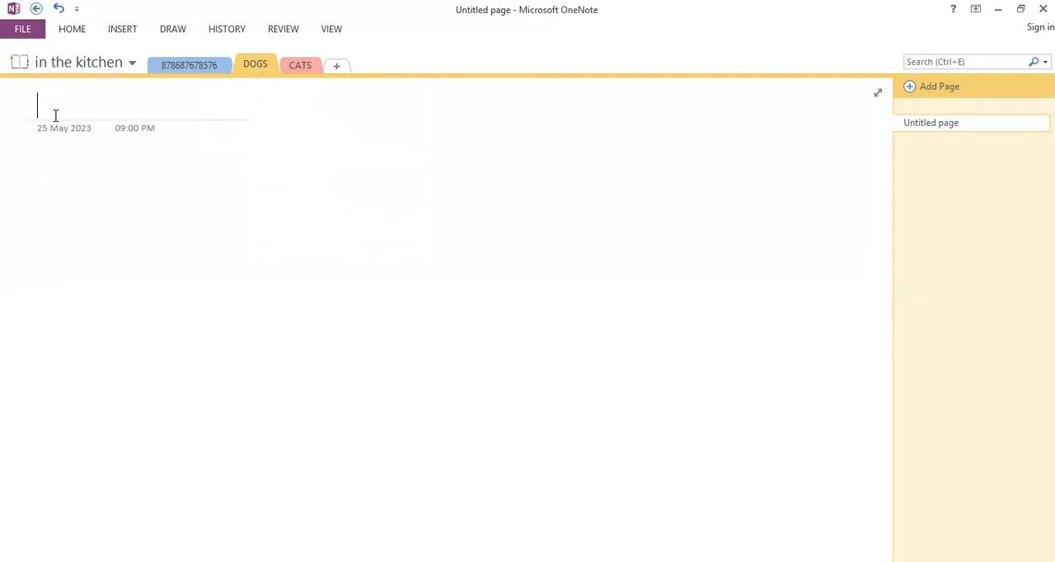
text(dOG)
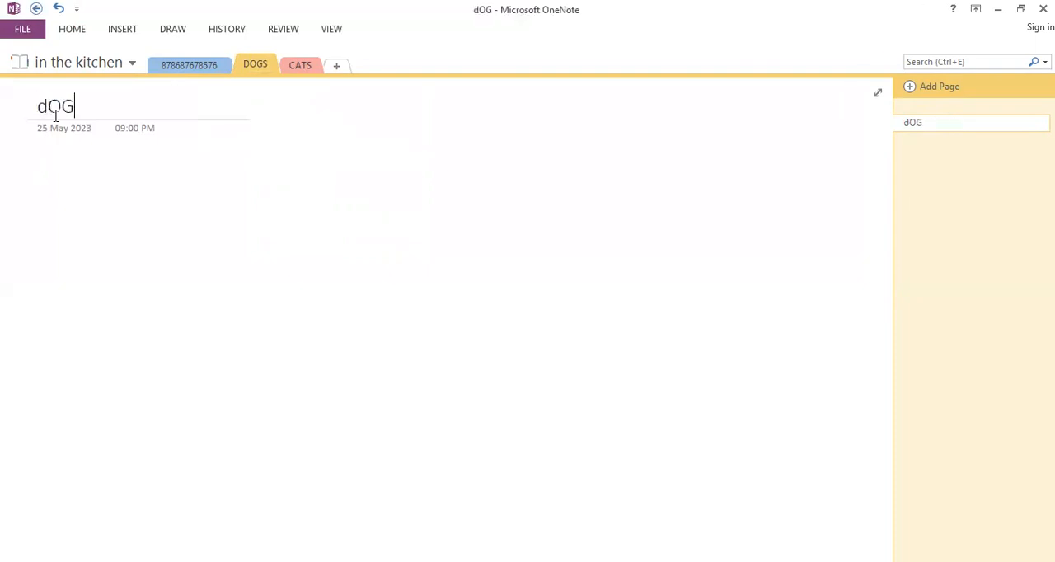
key(BackSpace)
key(BackSpace)
key(BackSpace)
text(DOG)
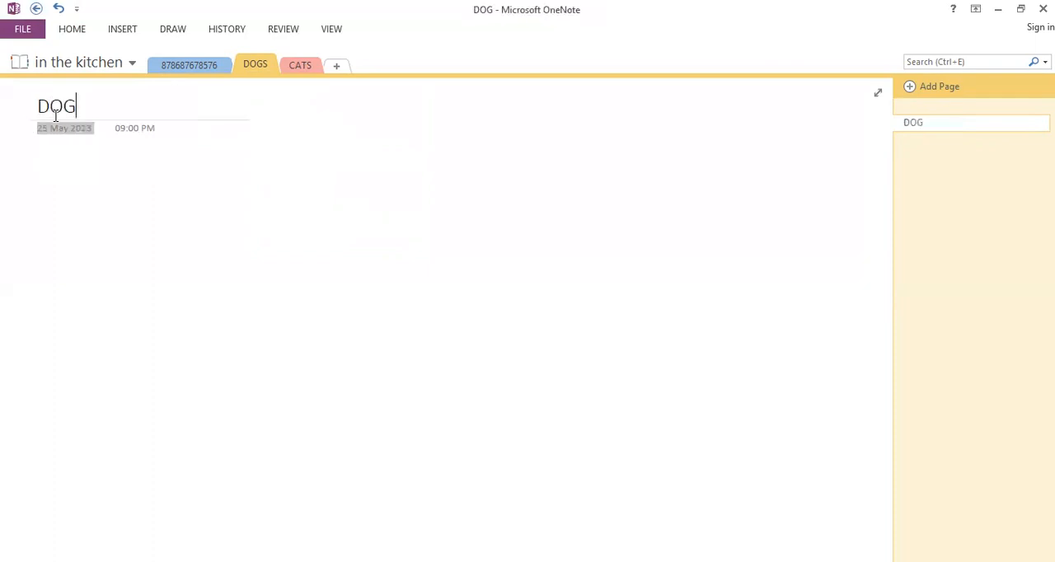
key(Down)
click(49, 186)
text(JKHFJBDJSHFUDHFJKDSHFJKD)
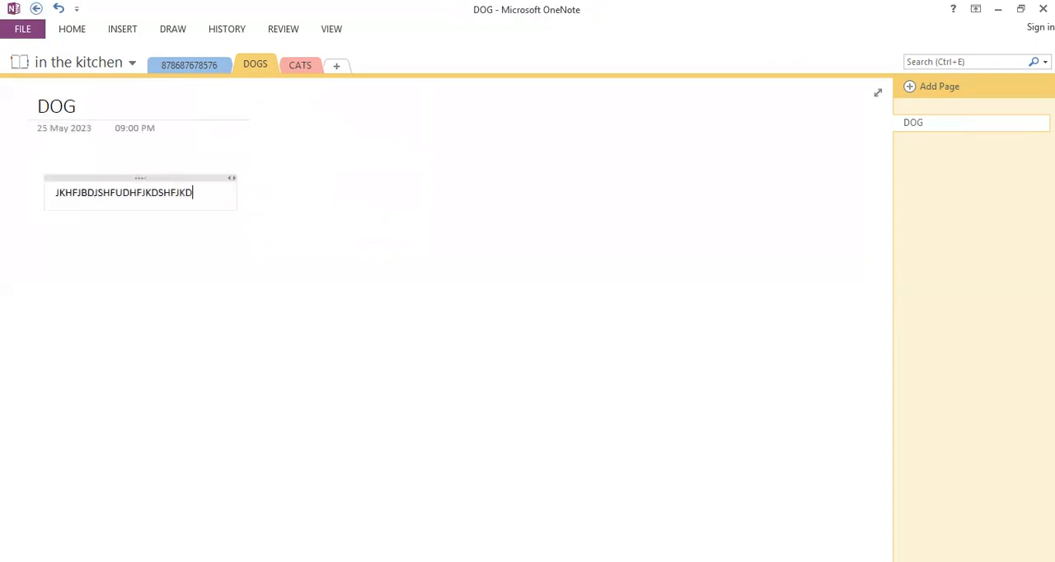
key(BackSpace)
key(BackSpace)
key(BackSpace)
key(BackSpace)
key(BackSpace)
key(BackSpace)
key(BackSpace)
key(BackSpace)
key(BackSpace)
key(BackSpace)
key(BackSpace)
key(BackSpace)
key(BackSpace)
key(BackSpace)
key(BackSpace)
key(BackSpace)
key(BackSpace)
key(BackSpace)
key(BackSpace)
key(BackSpace)
key(BackSpace)
key(BackSpace)
key(BackSpace)
key(BackSpace)
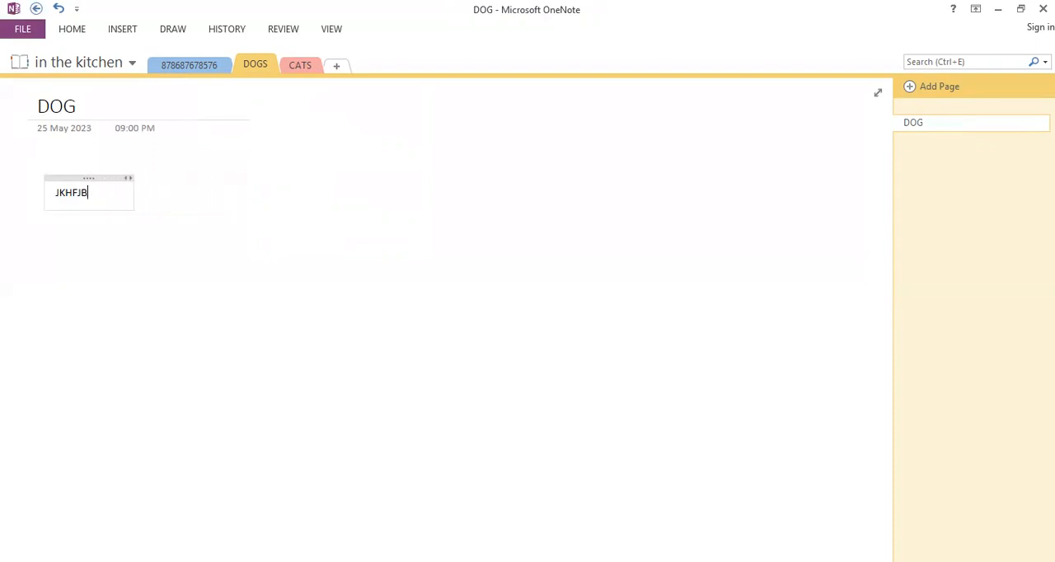
Try to insert a chart or table from the existing Excel file CPN5 into the Green Beam Casserole page
click(213, 65)
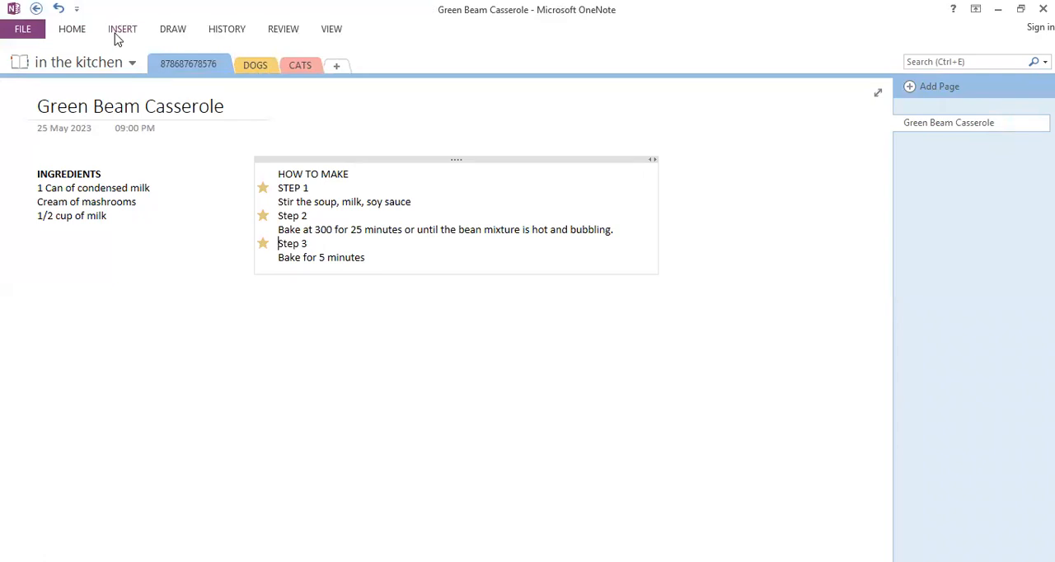
click(108, 34)
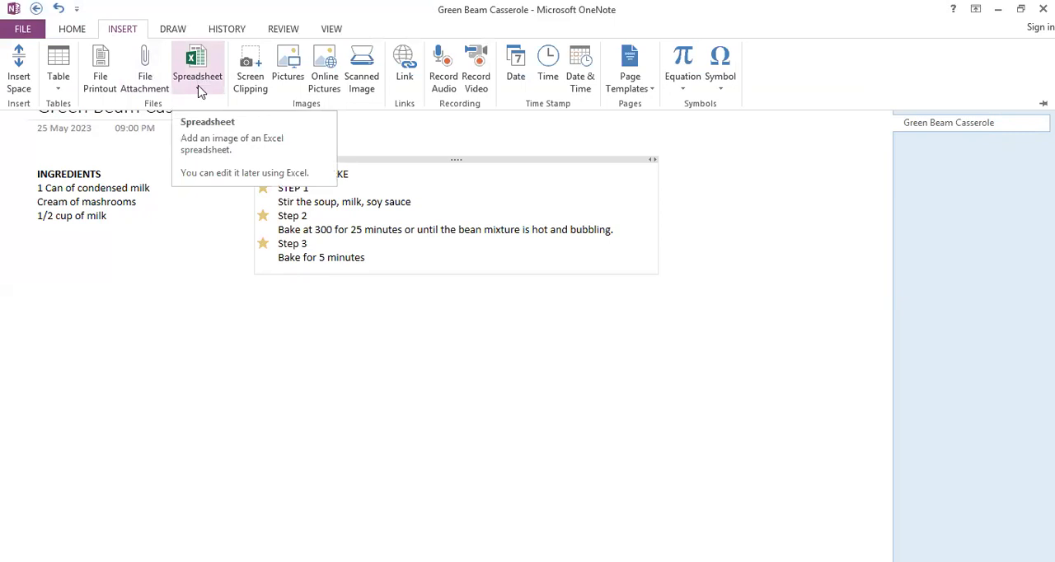
click(199, 100)
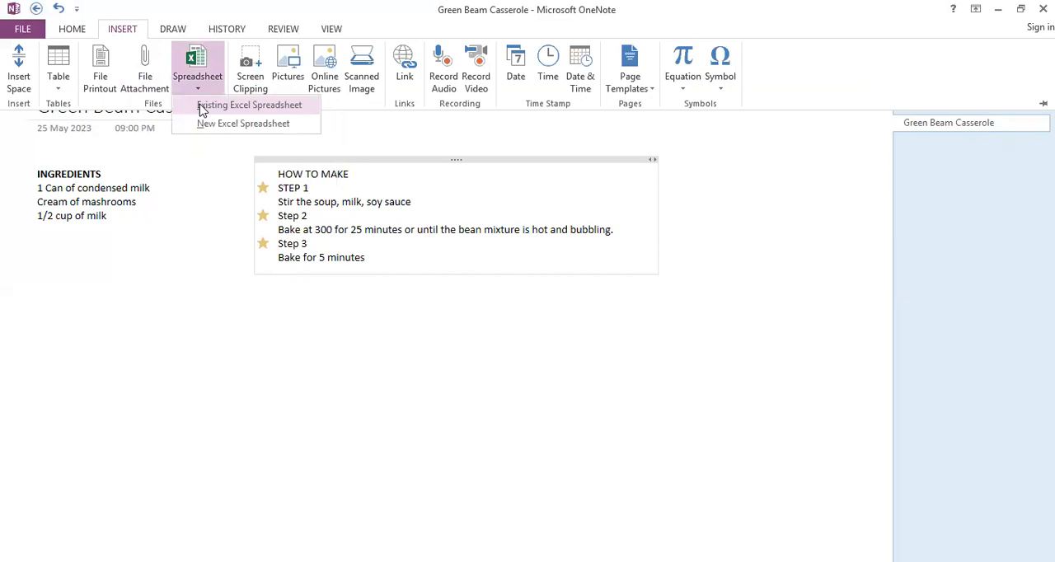
click(200, 106)
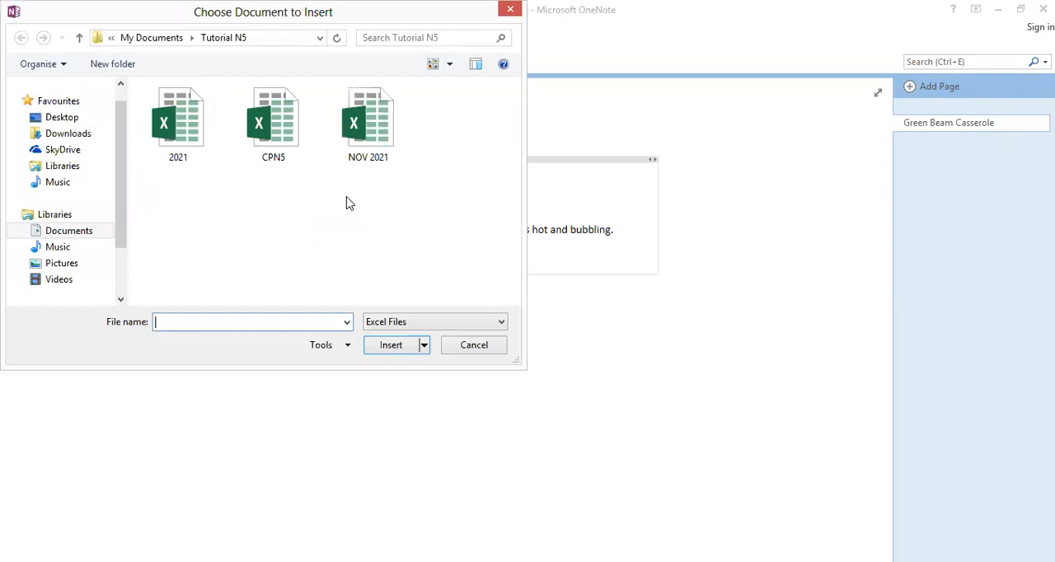
click(287, 136)
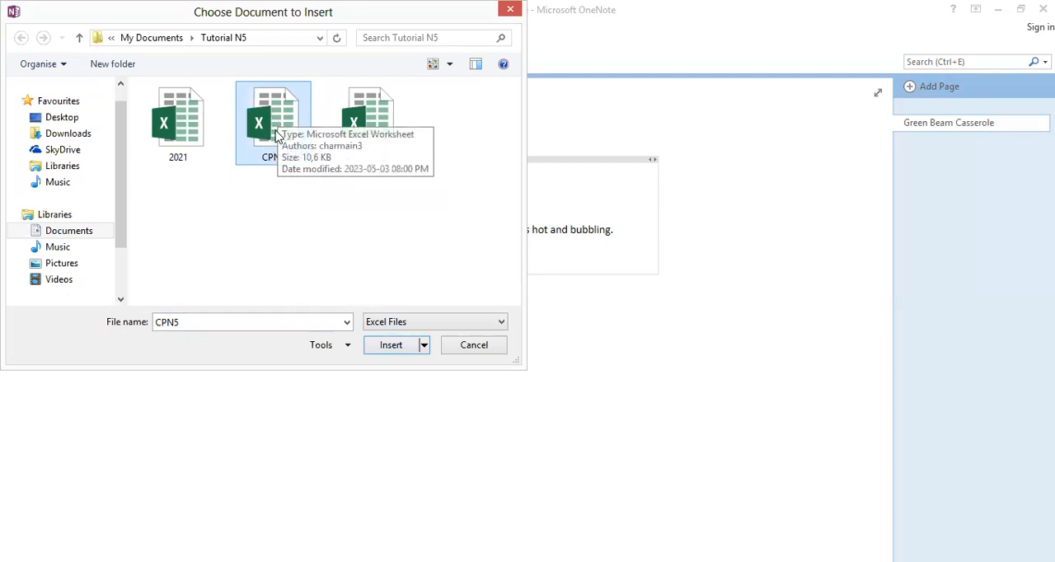
click(386, 350)
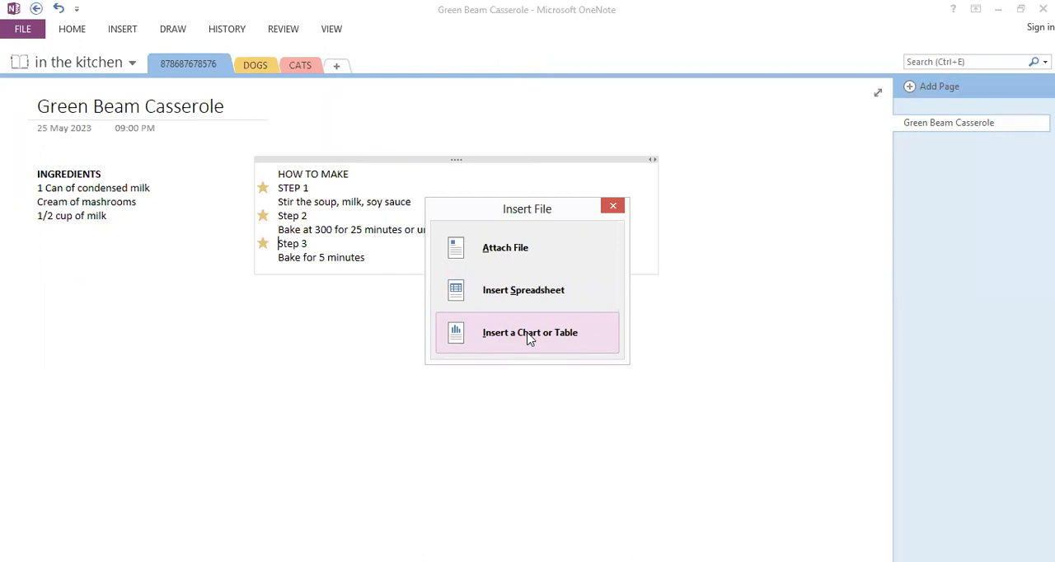
click(530, 334)
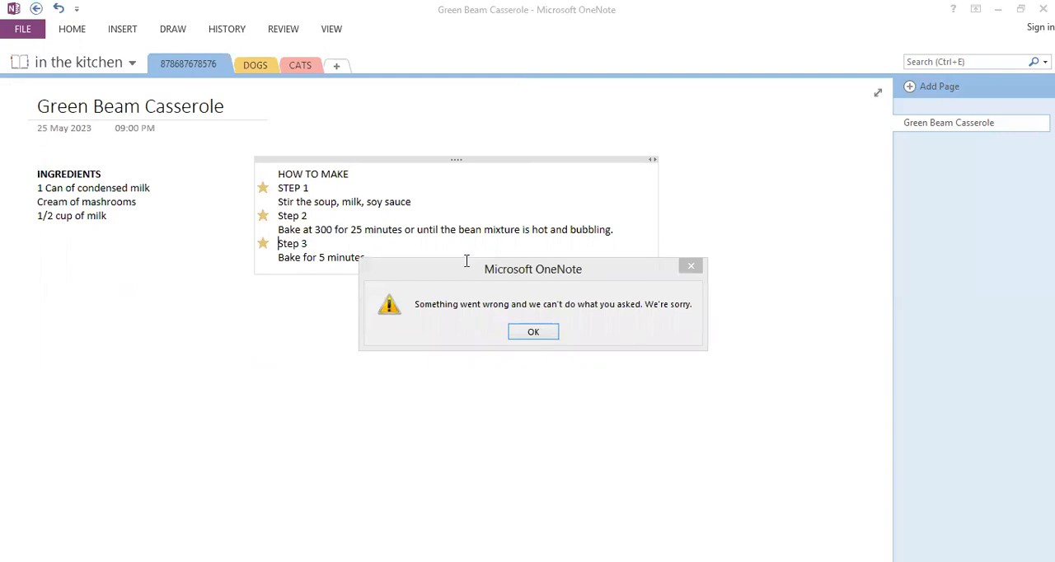
key(Return)
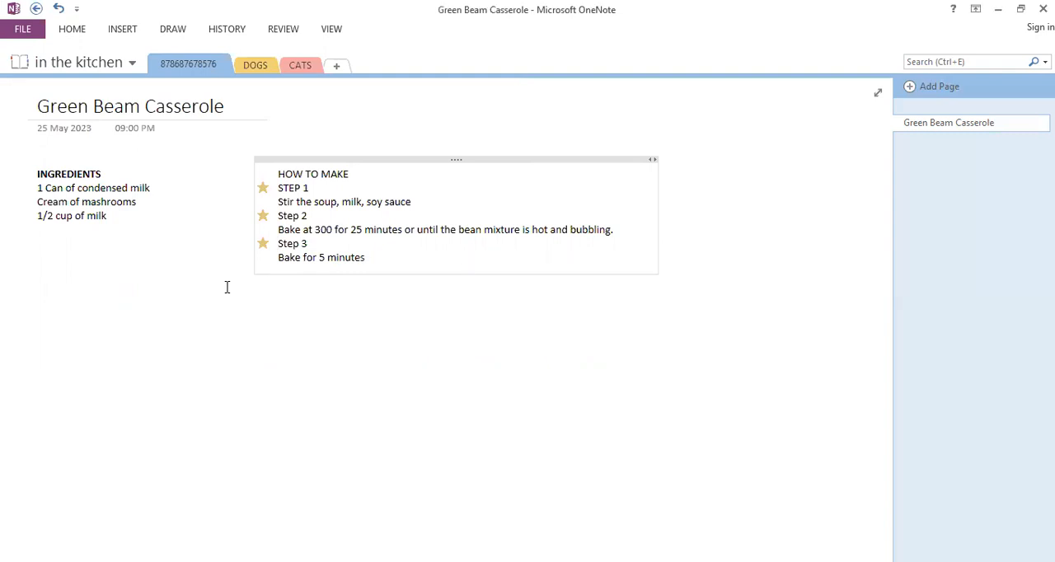
Try to insert the existing Excel spreadsheet NOV 2021 in the empty area below the ingredients list, and close the file selection
click(167, 335)
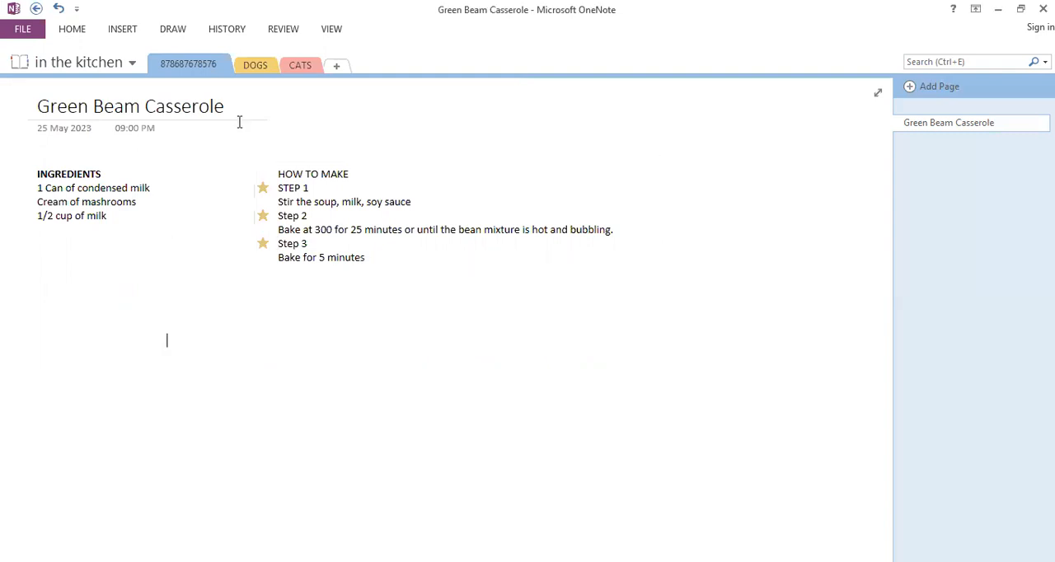
click(125, 28)
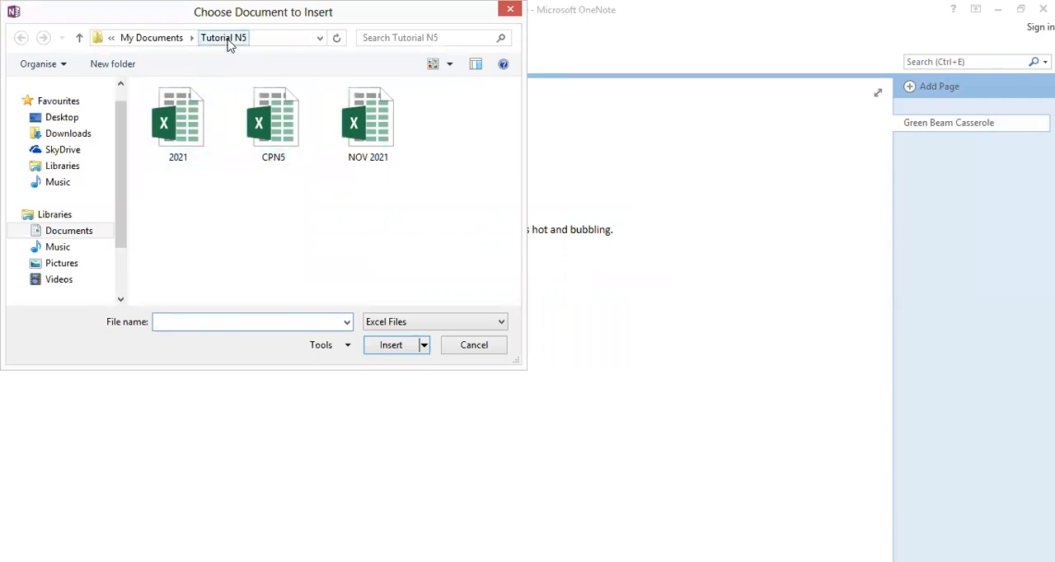
click(189, 140)
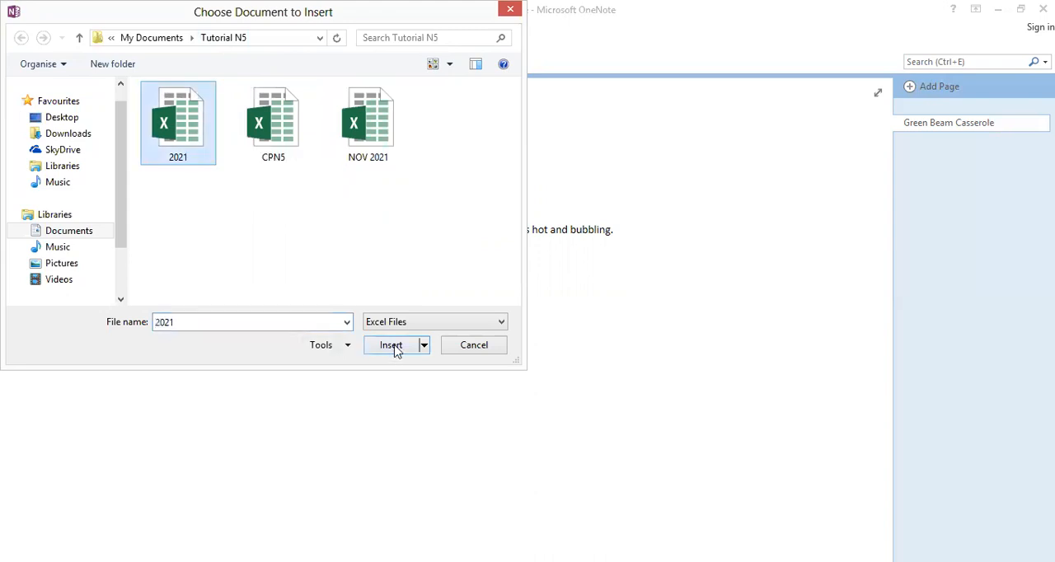
click(384, 156)
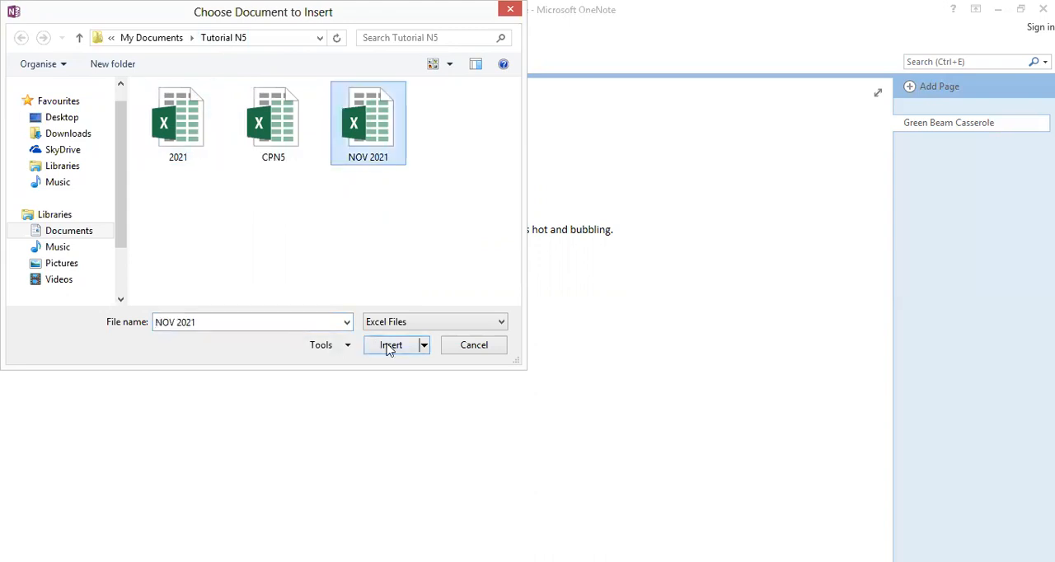
click(390, 347)
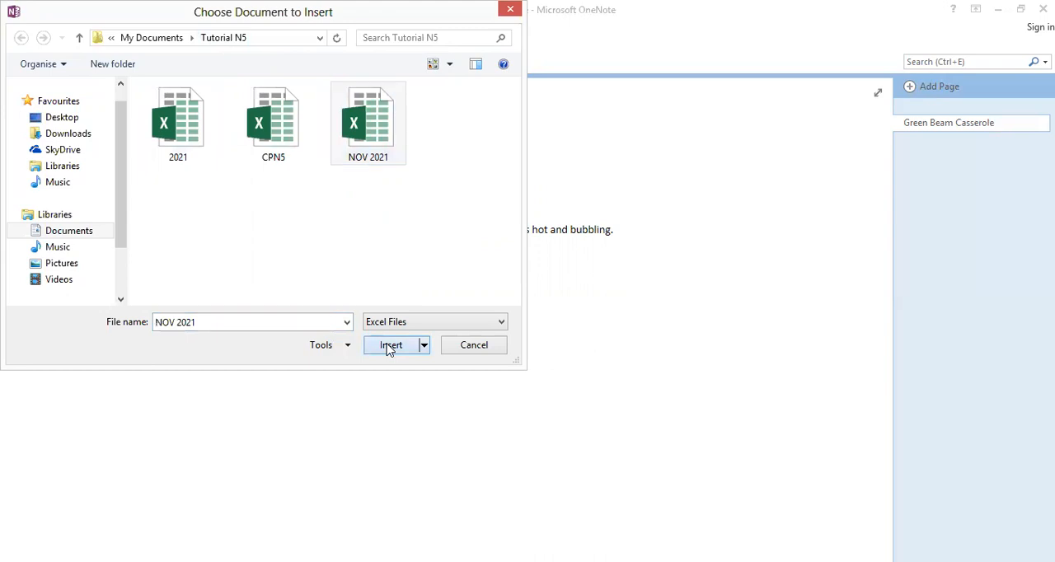
click(497, 340)
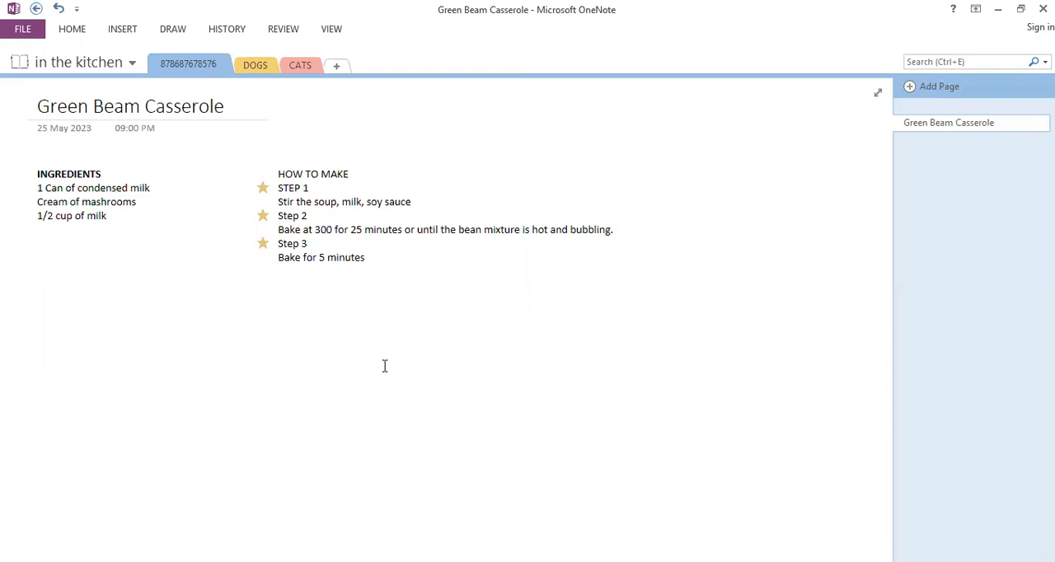
Look through the DOGS and CATS sections and return to the Green Beam Casserole page
click(266, 72)
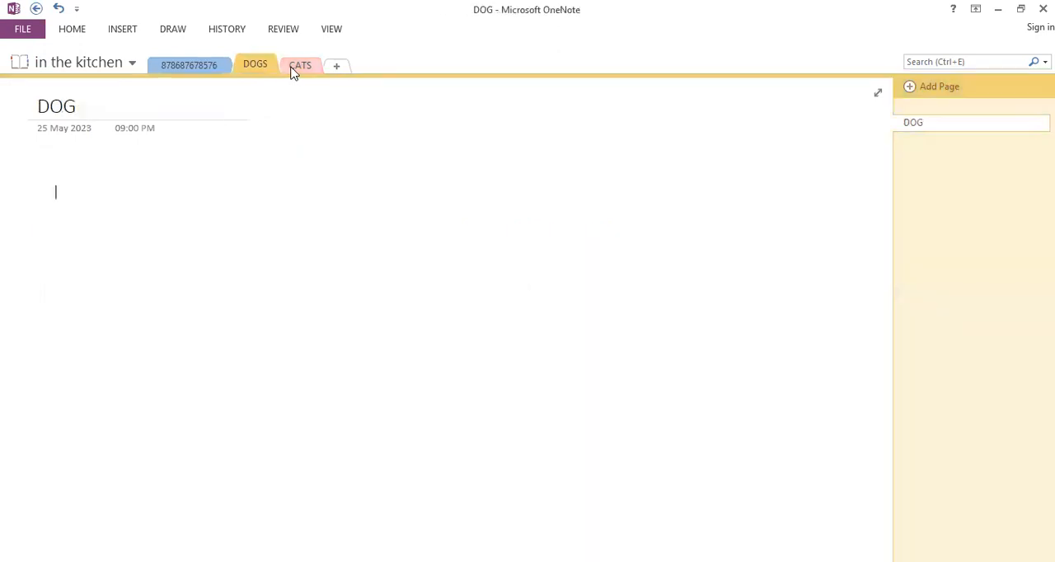
click(292, 72)
click(208, 67)
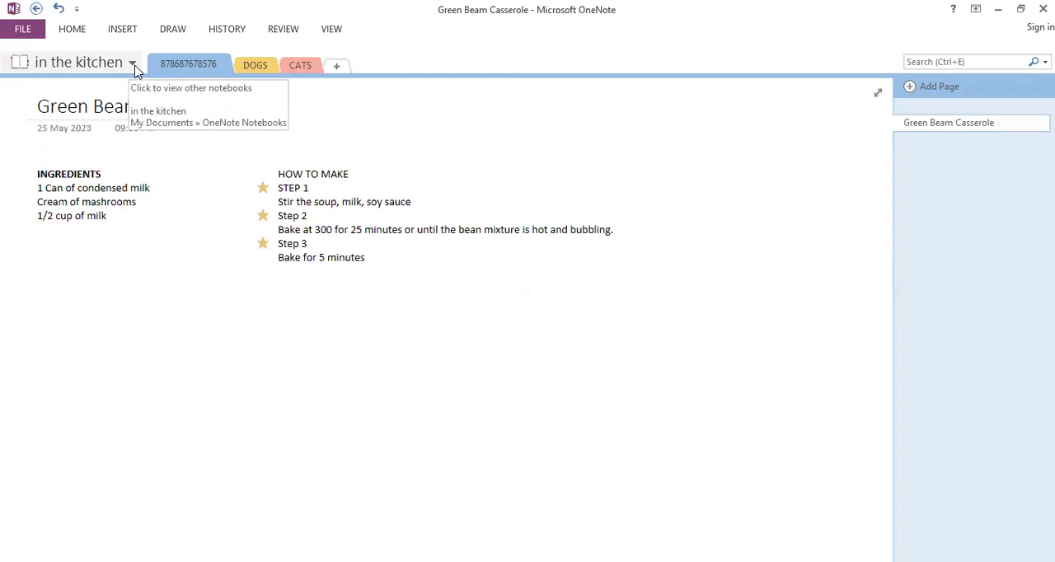
click(72, 30)
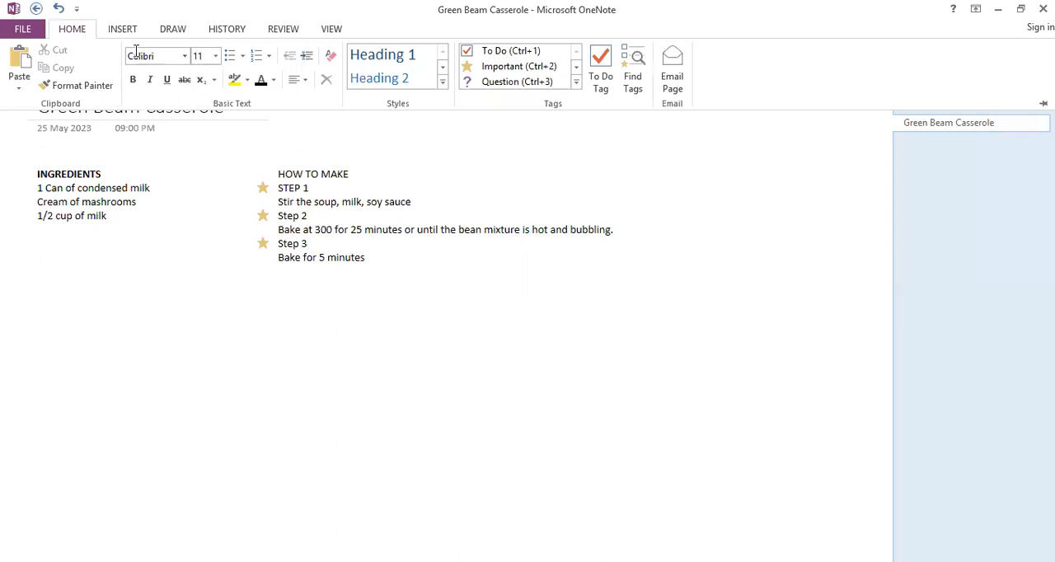